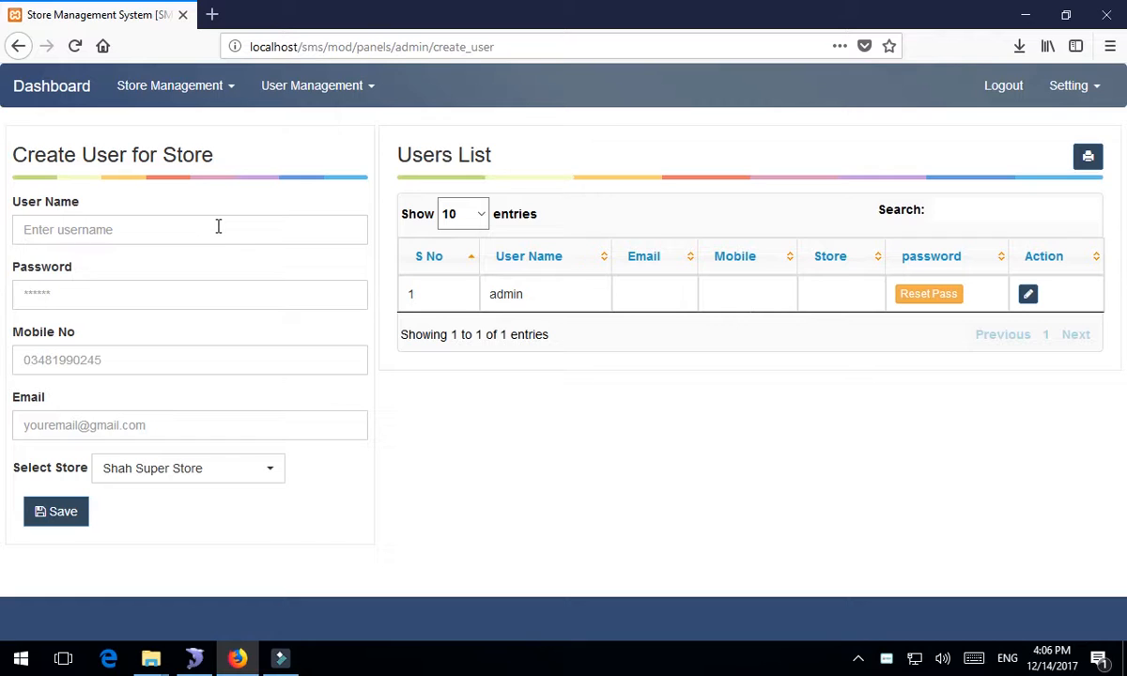
# - Enter the new store user's username, password, mobile number and e-mail address
pyautogui.click(218, 226)
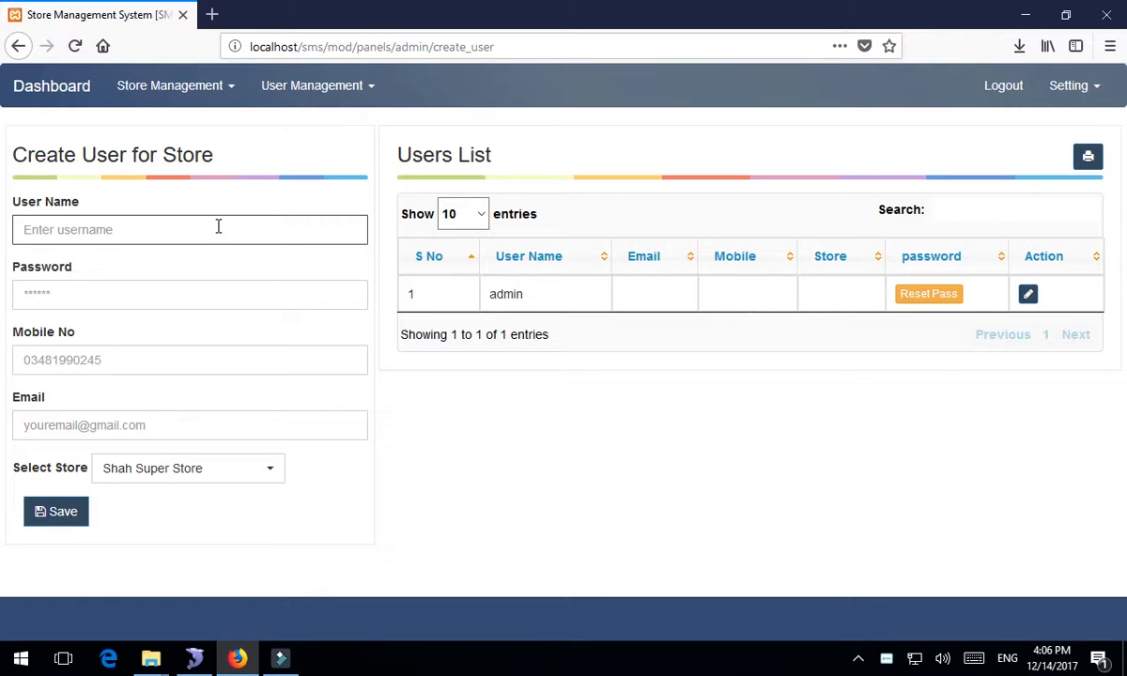
pyautogui.write('asad')
pyautogui.press('Tab')
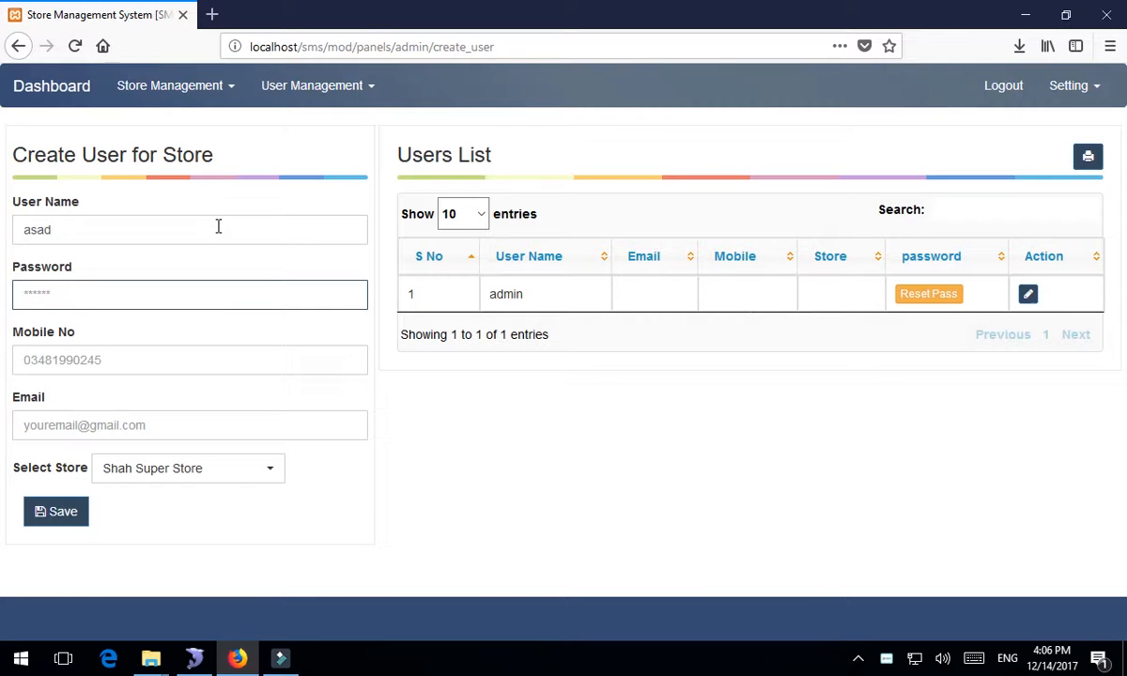
pyautogui.write('12345')
pyautogui.click(138, 352)
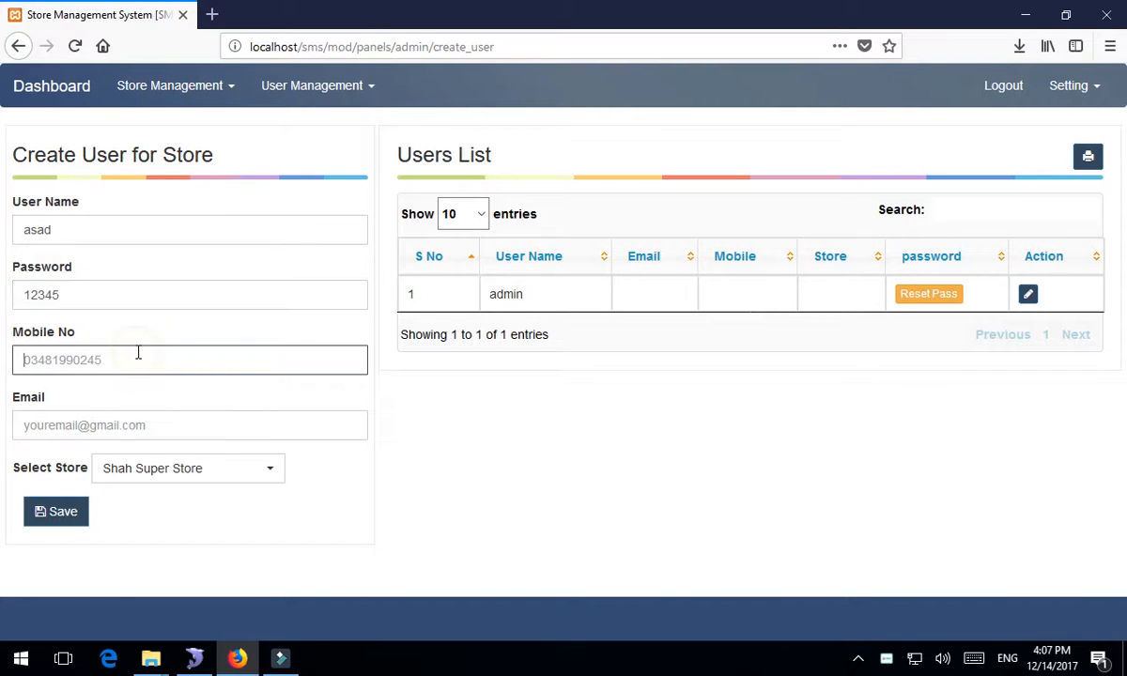
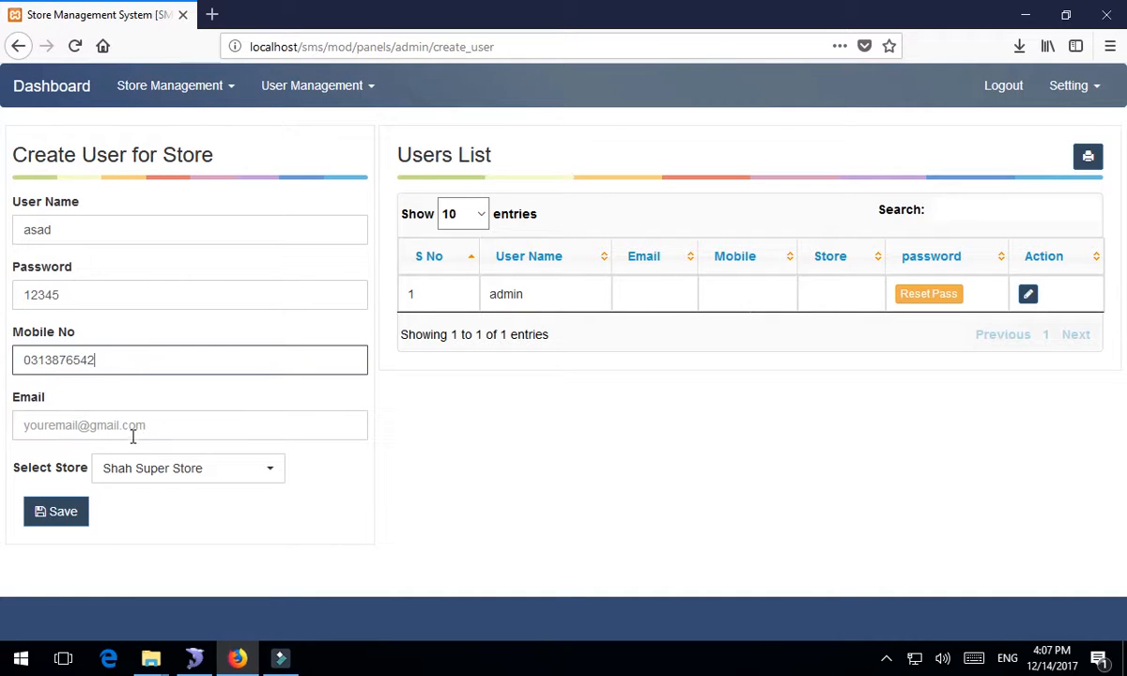
pyautogui.click(133, 437)
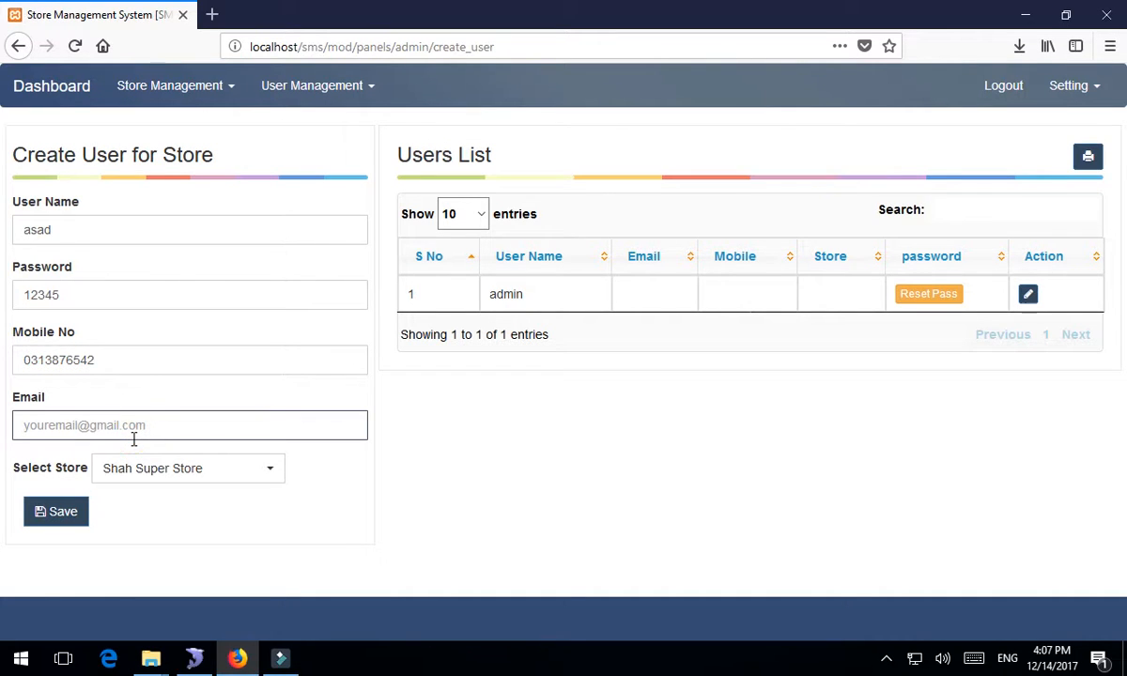
# - Assign the user to Shah Super Store and save the new user
pyautogui.click(226, 471)
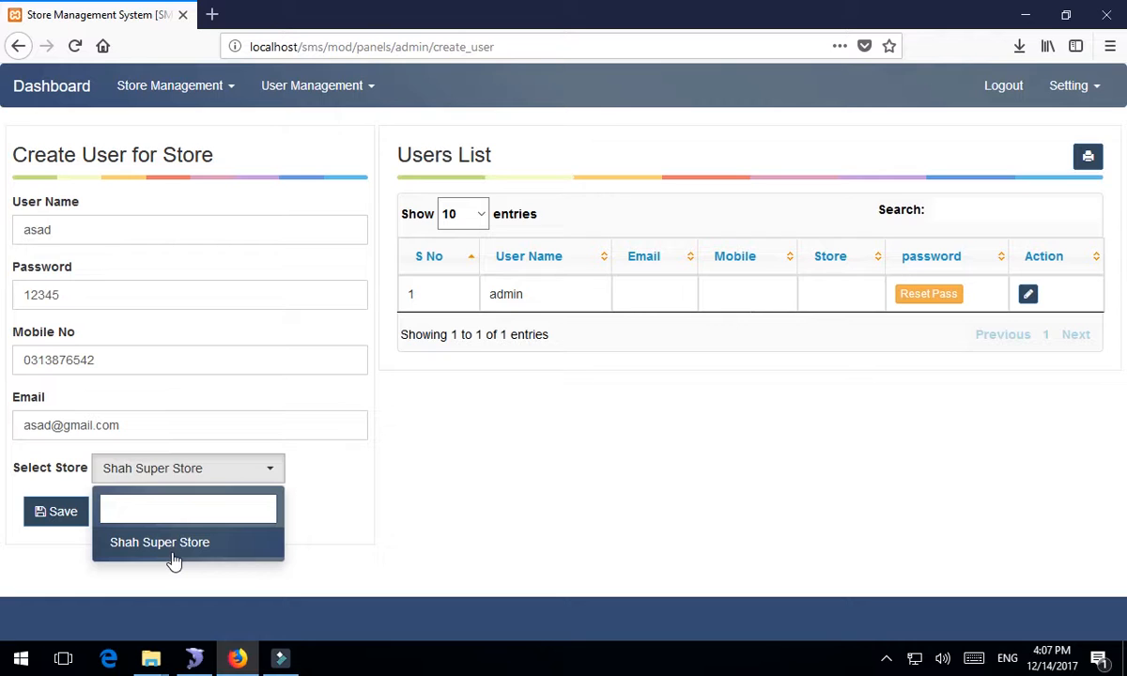
pyautogui.click(176, 548)
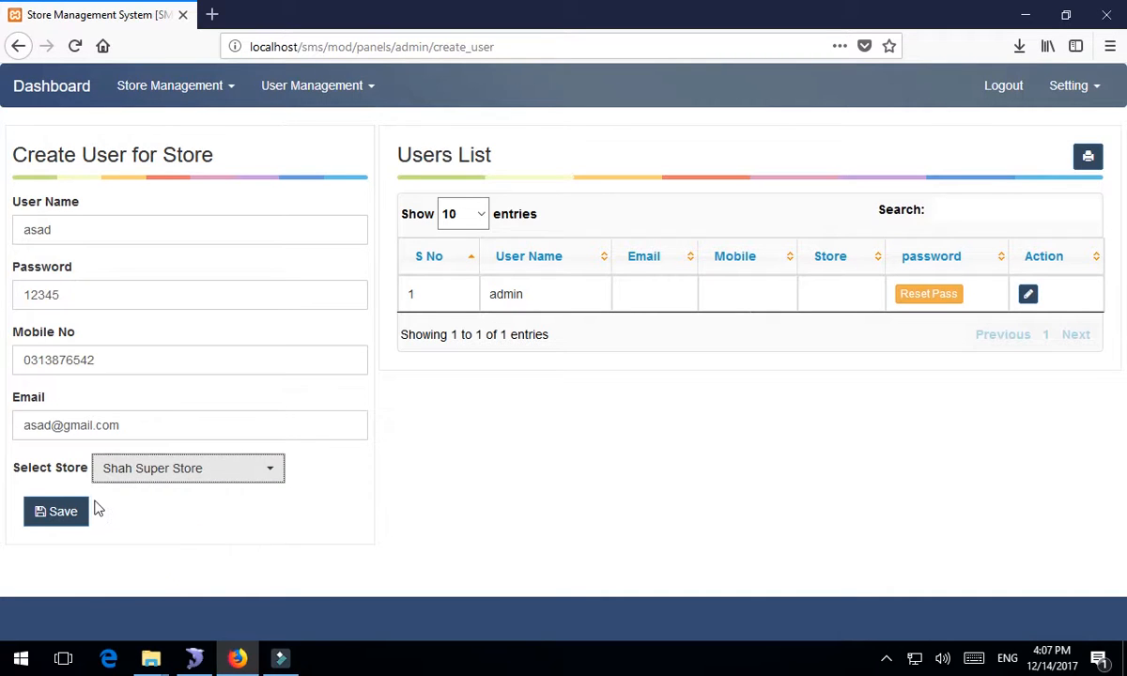
pyautogui.click(65, 517)
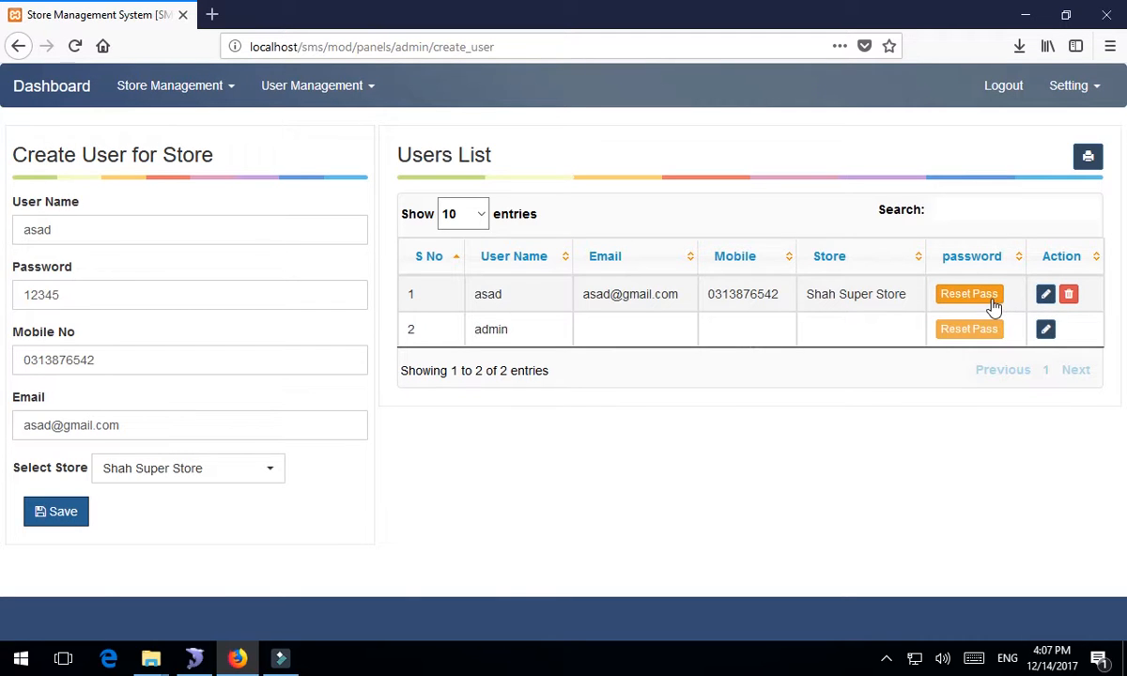
# - Edit the new user's record and submit it unchanged with Update User
pyautogui.click(1045, 296)
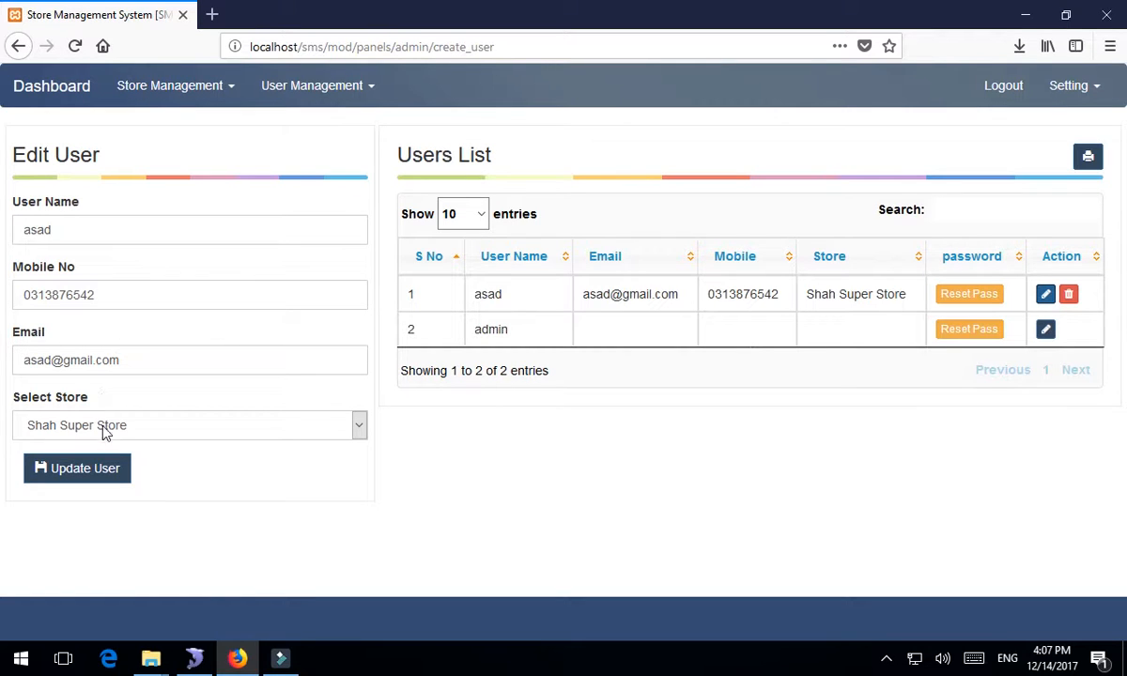
pyautogui.click(100, 481)
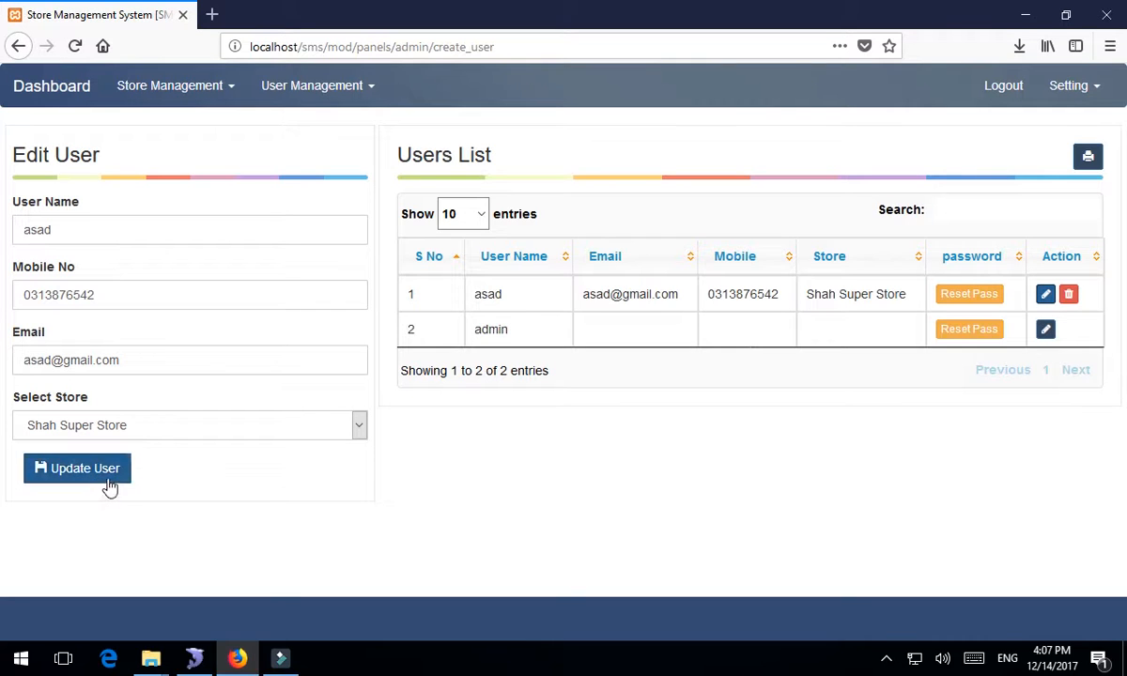
# - Delete the new user in row 1 and confirm the permanent deletion
pyautogui.click(1069, 296)
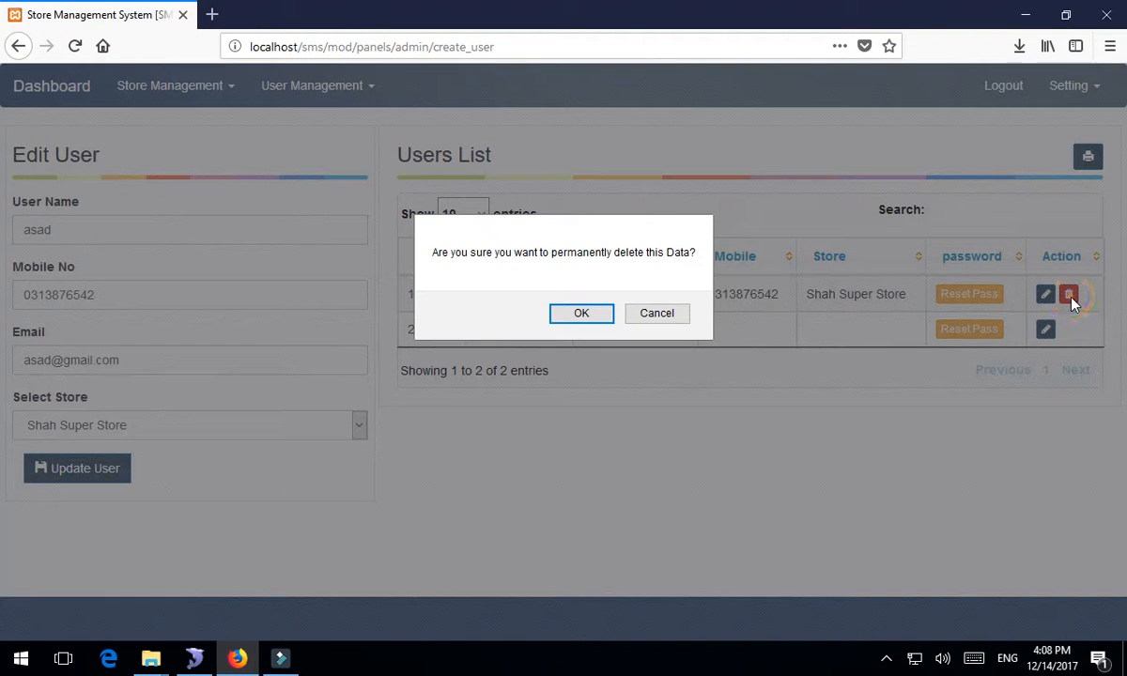
pyautogui.click(583, 320)
pyautogui.click(582, 319)
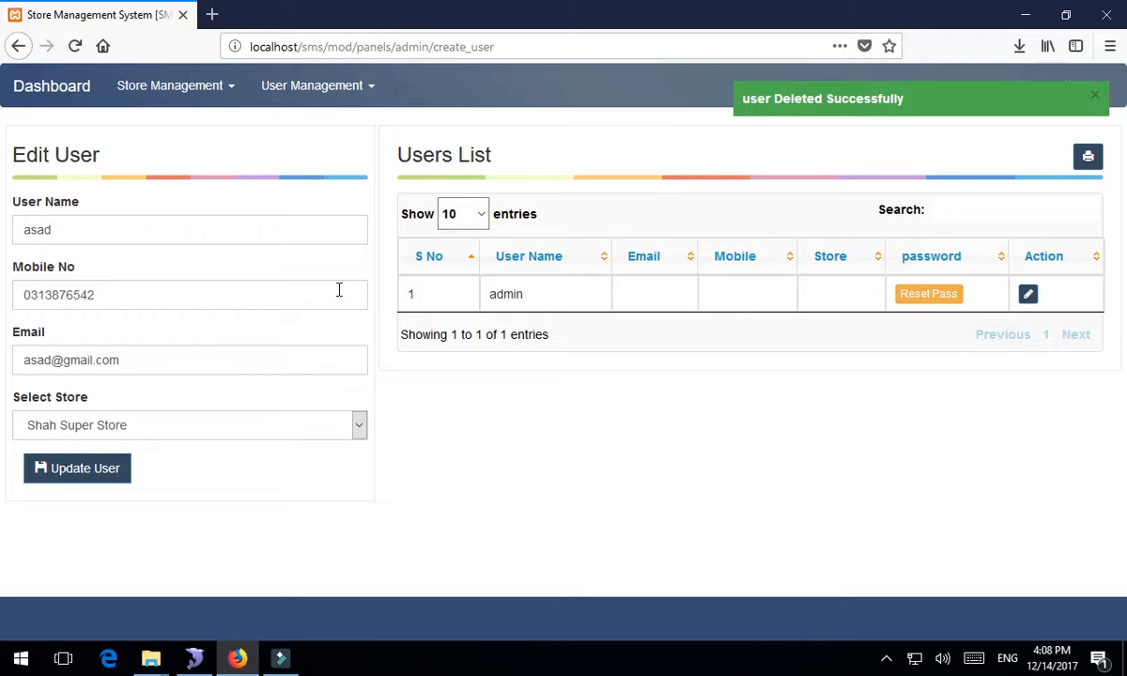
# - Check the users list from the dashboard, then go to the stores list page
pyautogui.click(61, 97)
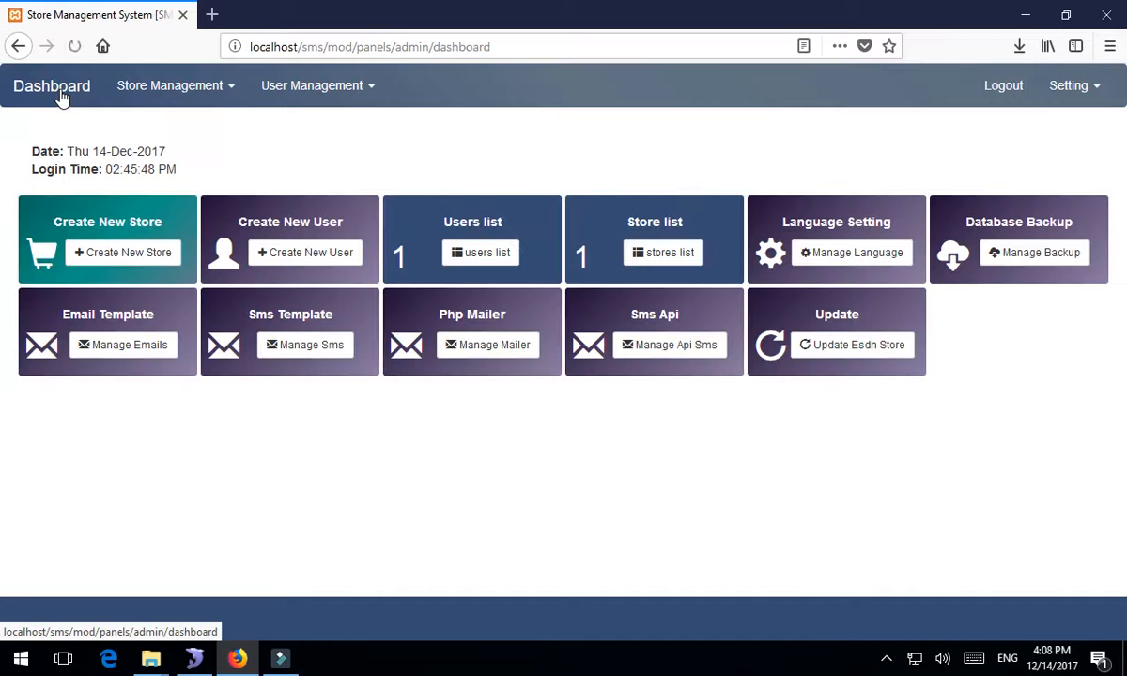
pyautogui.click(472, 256)
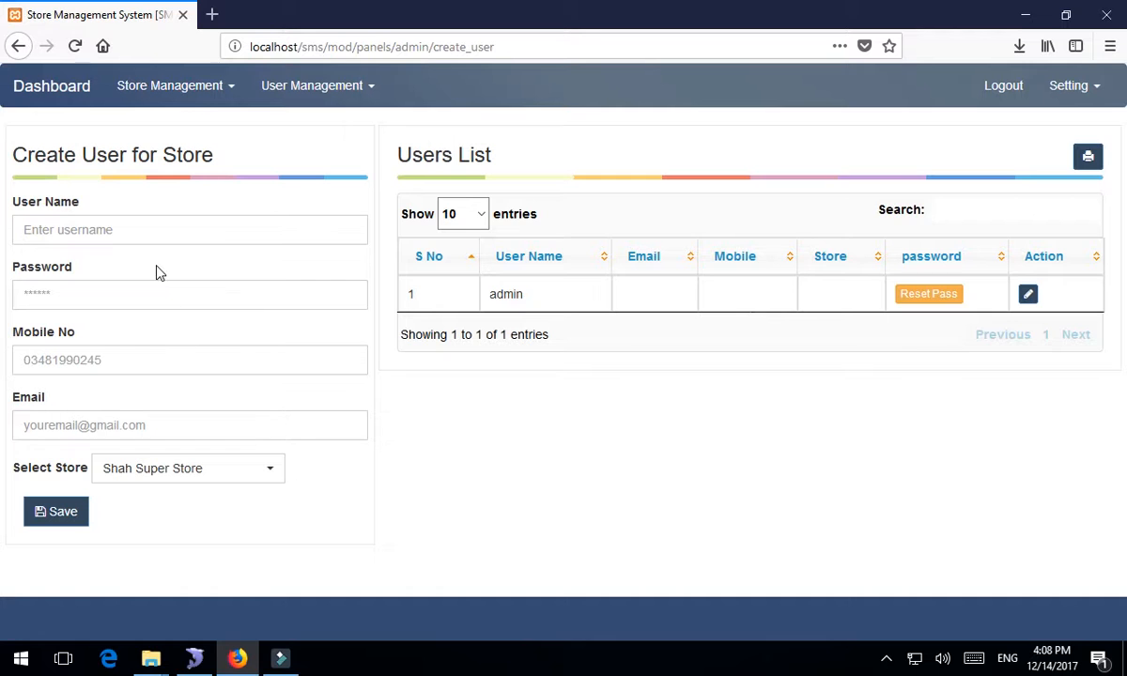
pyautogui.click(62, 94)
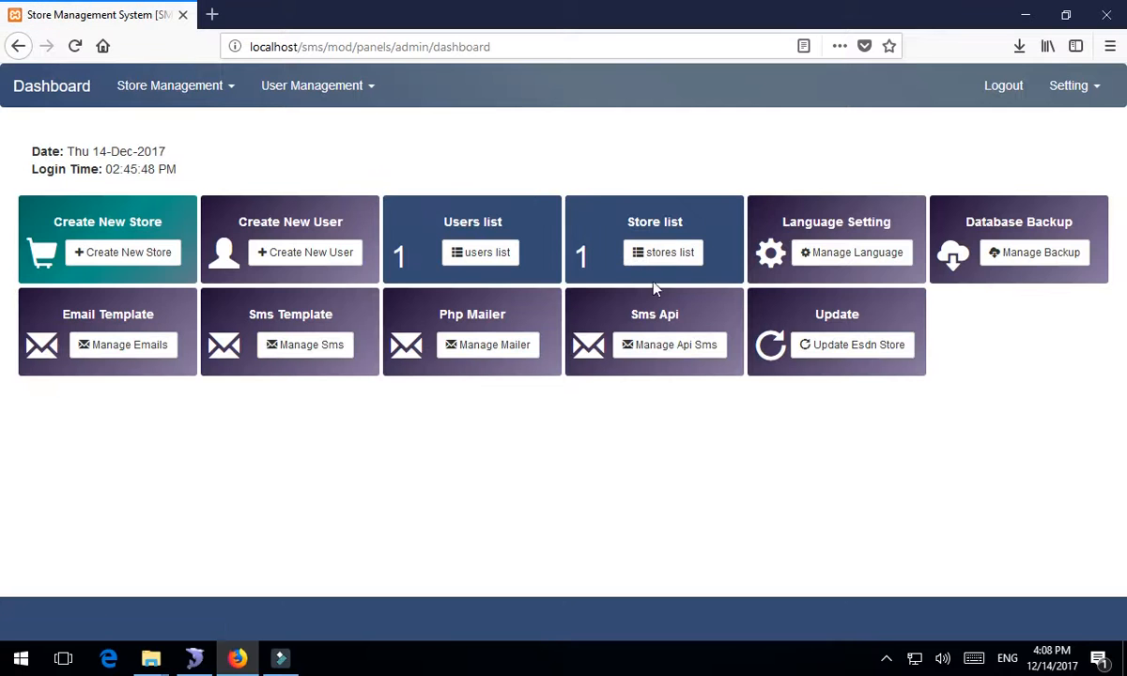
pyautogui.click(664, 252)
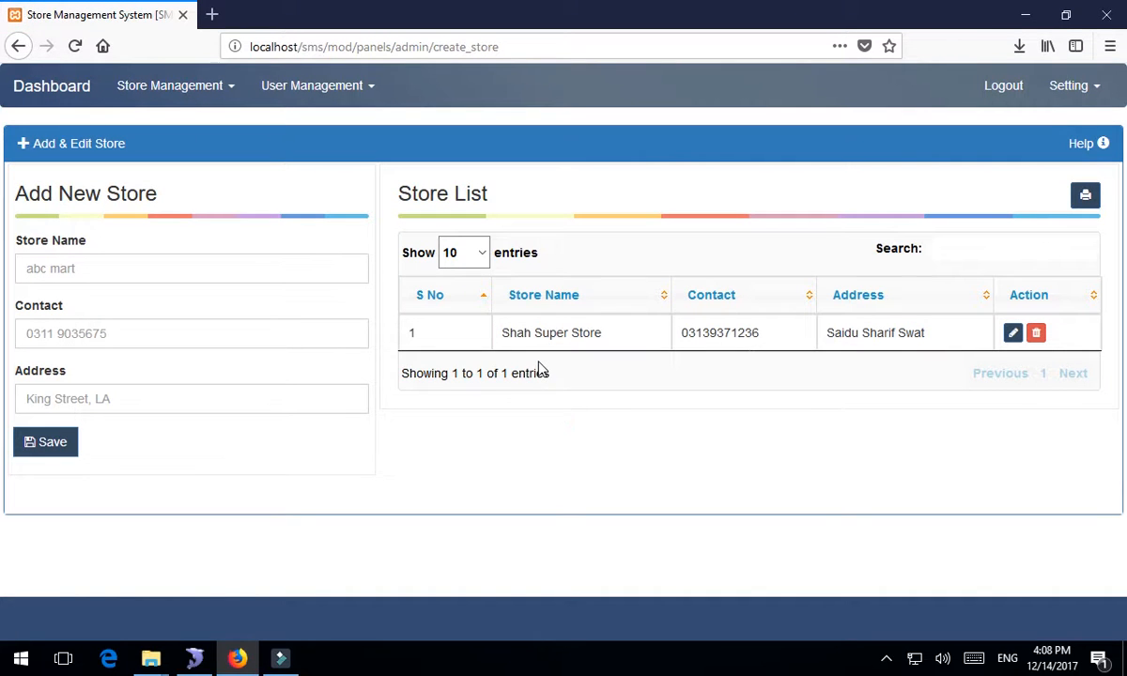
# - Add 'xyz super store' with its contact number and address, then cancel printing the list
pyautogui.click(327, 275)
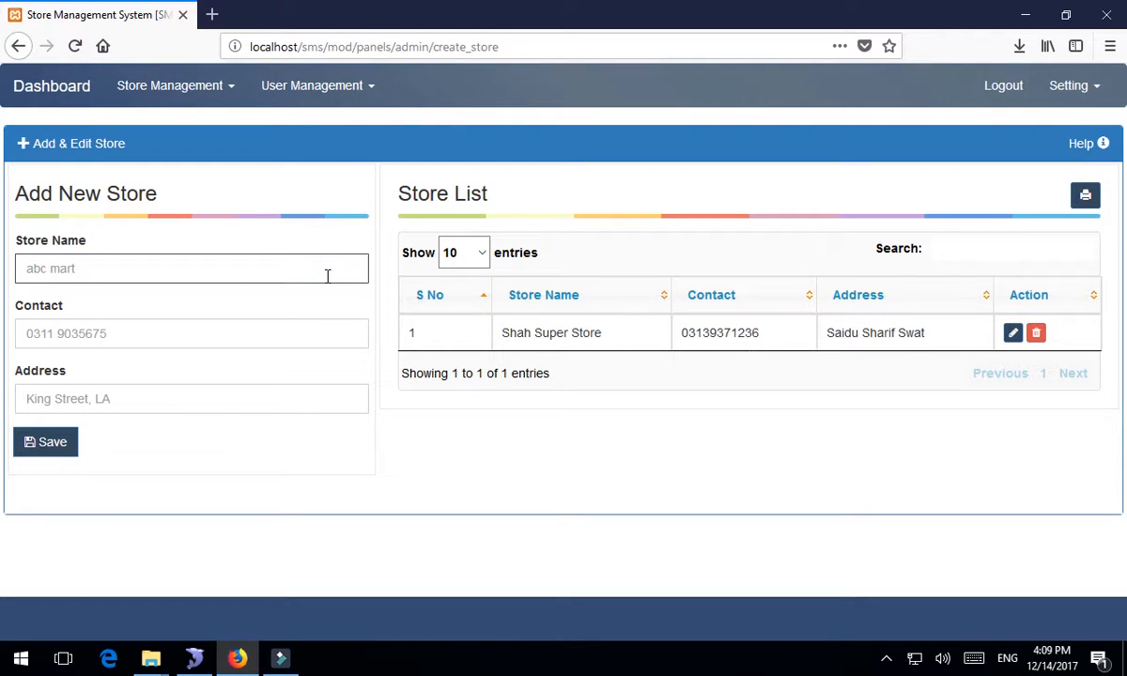
pyautogui.write('xyz super store')
pyautogui.press('Tab')
pyautogui.write('23423423423')
pyautogui.press('Tab')
pyautogui.write('Mingora Swat')
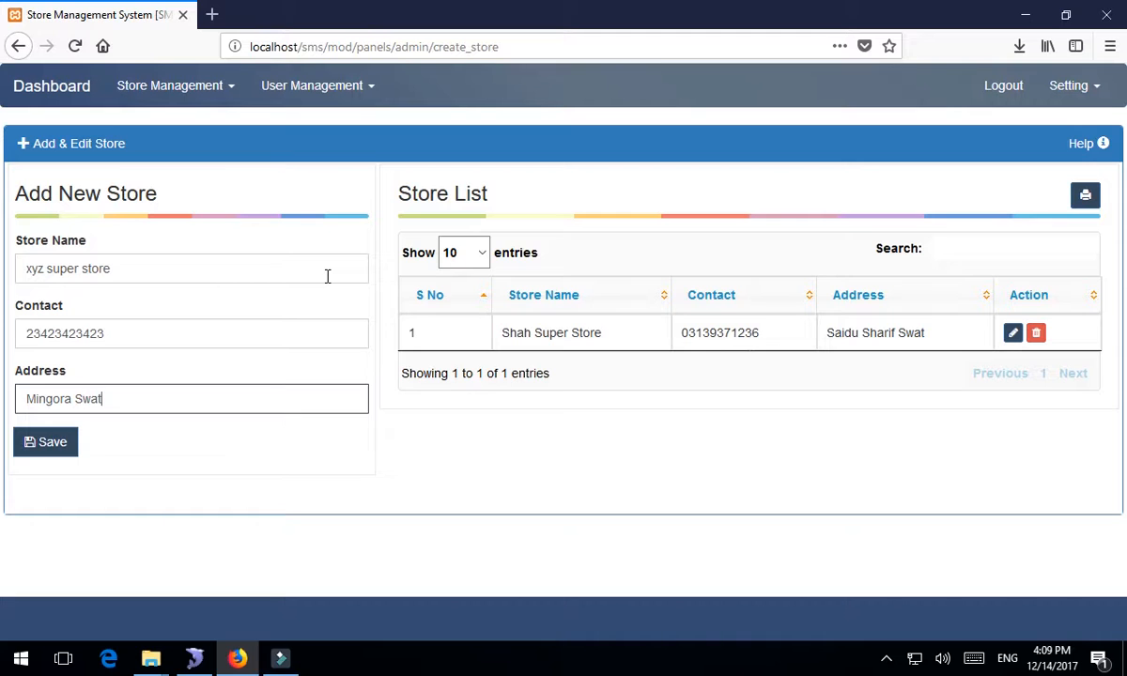
pyautogui.press('Return')
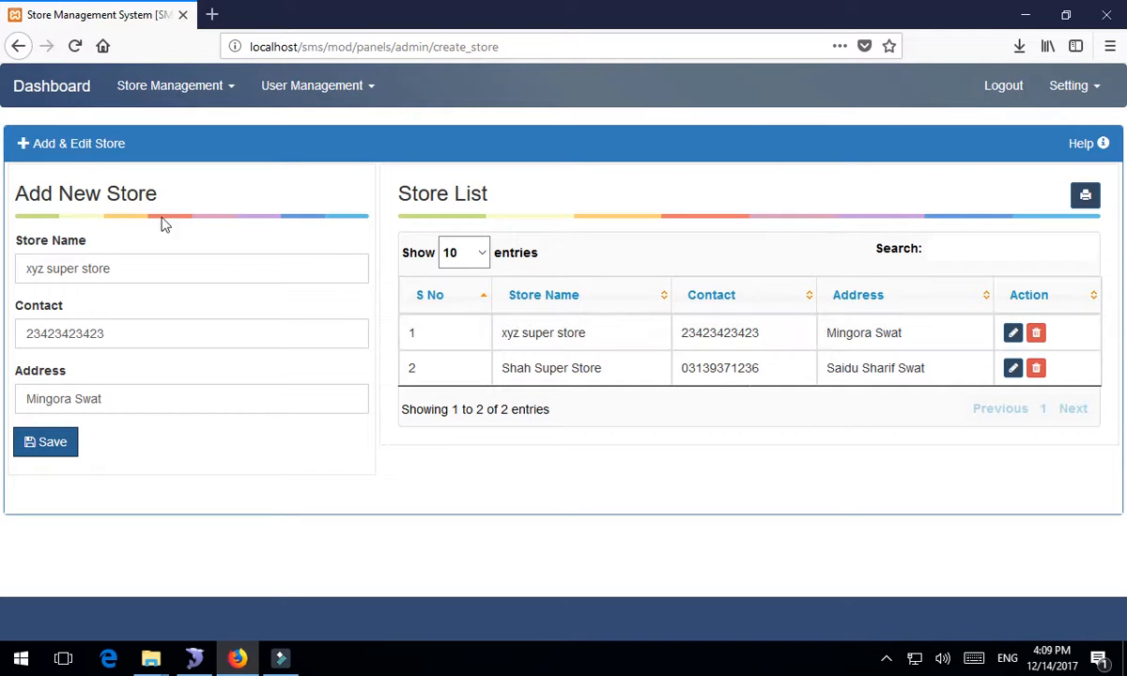
pyautogui.click(1085, 199)
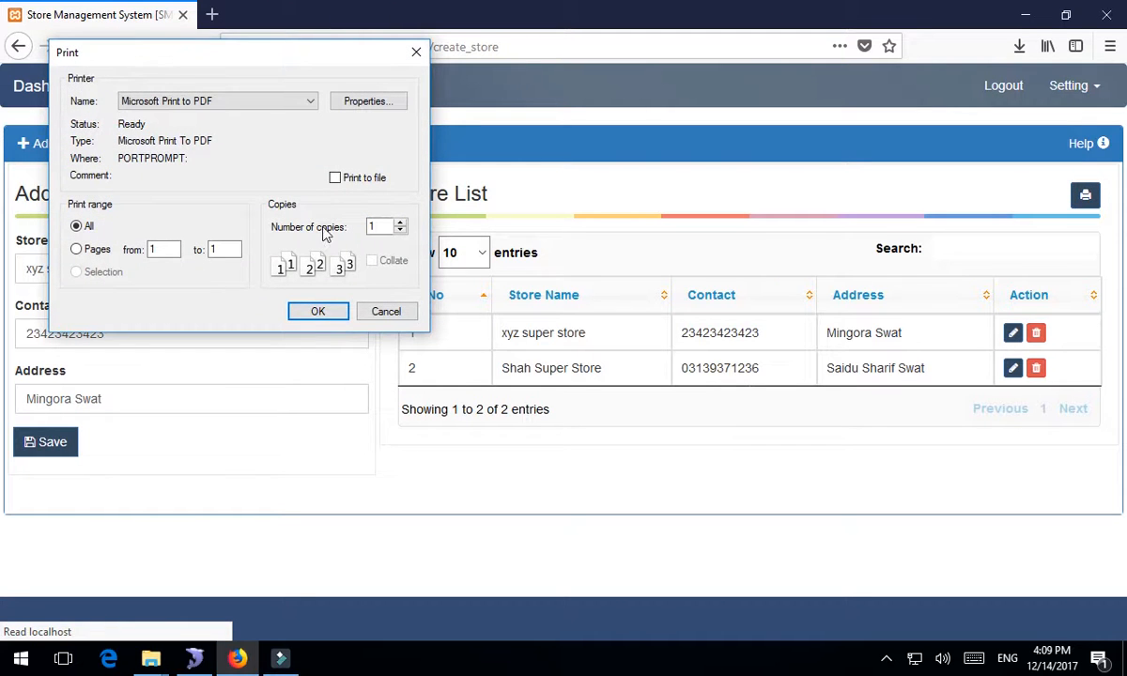
pyautogui.click(383, 315)
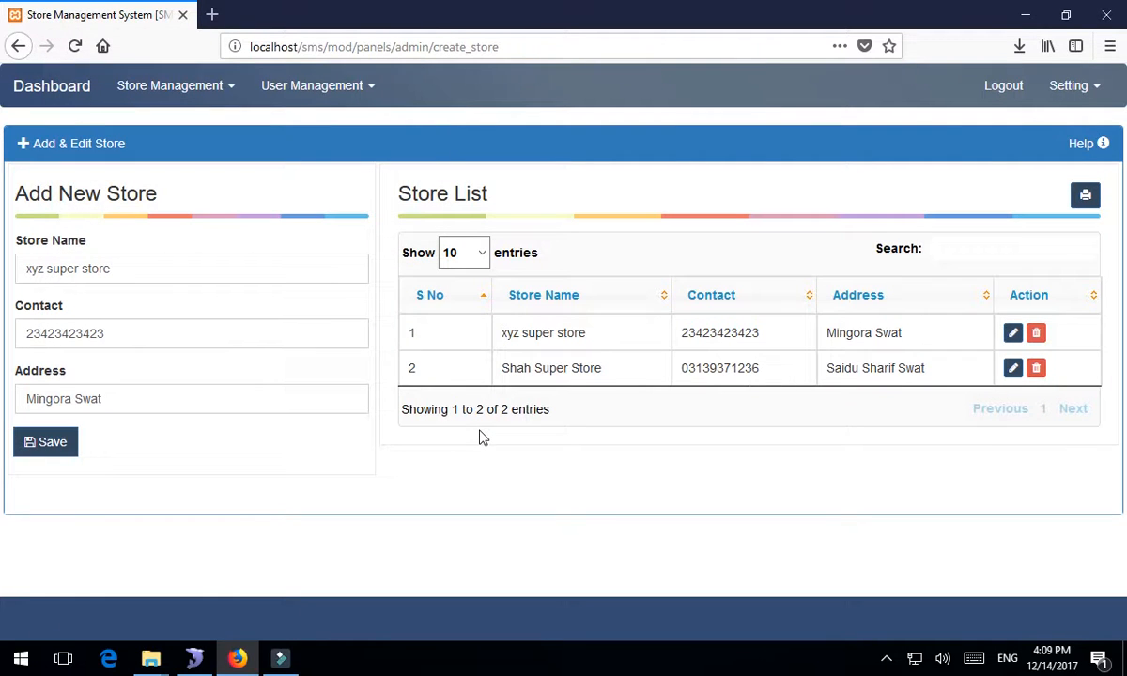
# - Open the Language Manager from the admin dashboard
pyautogui.click(53, 95)
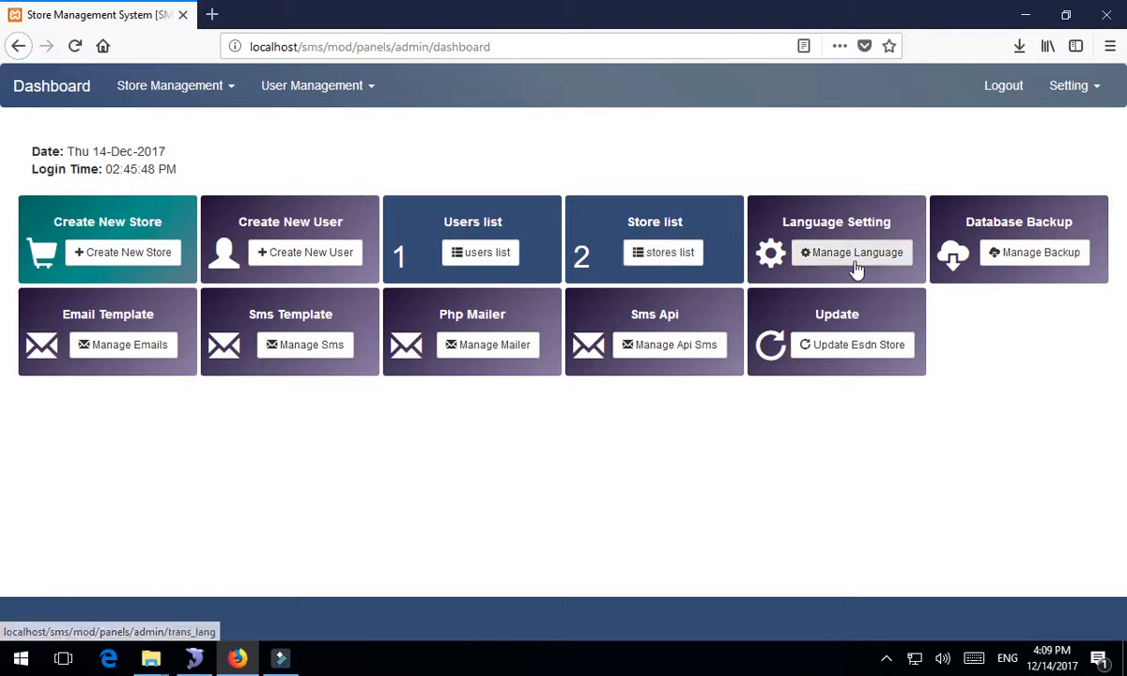
pyautogui.click(830, 229)
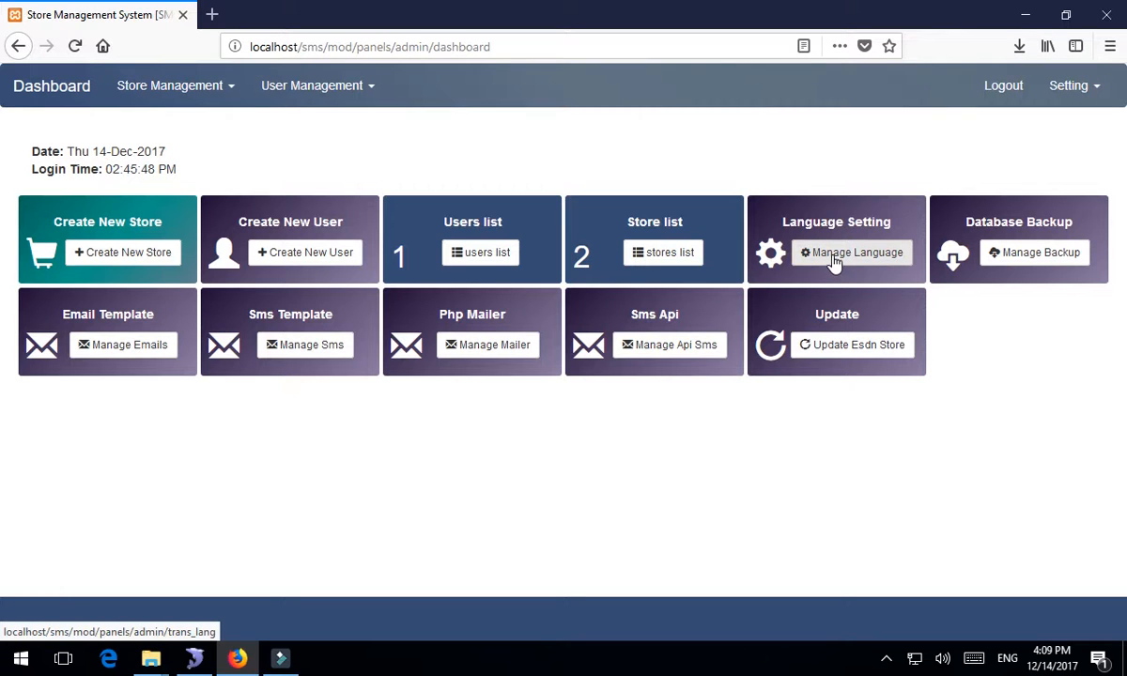
pyautogui.click(833, 256)
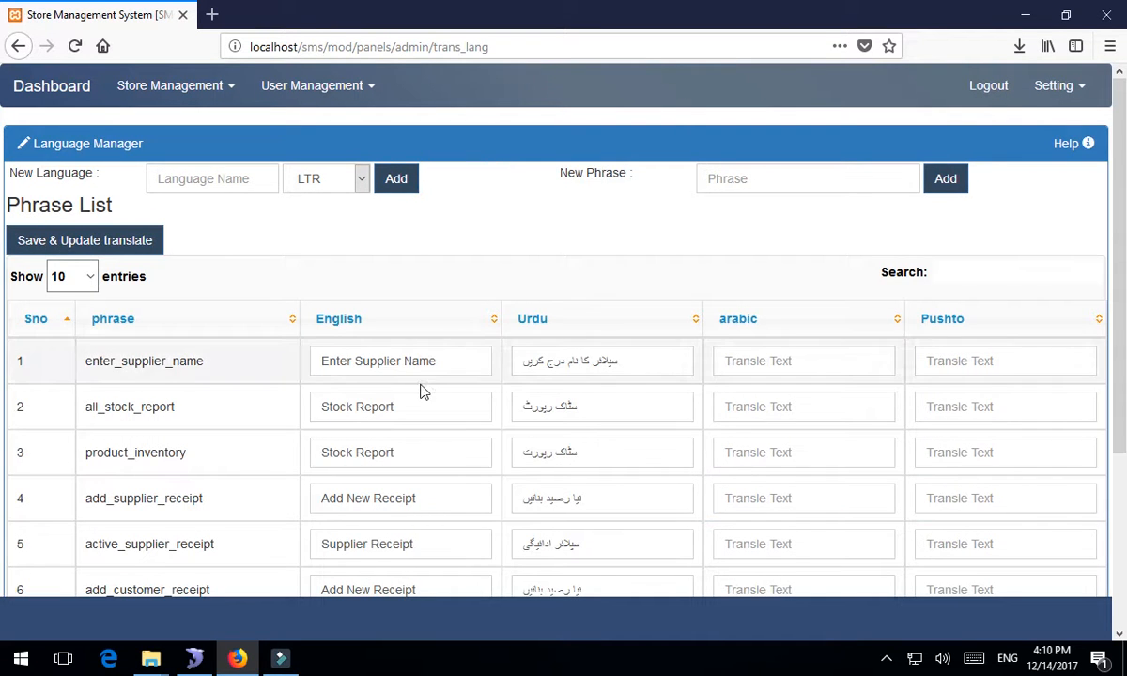
pyautogui.scroll(-5, 420, 387)
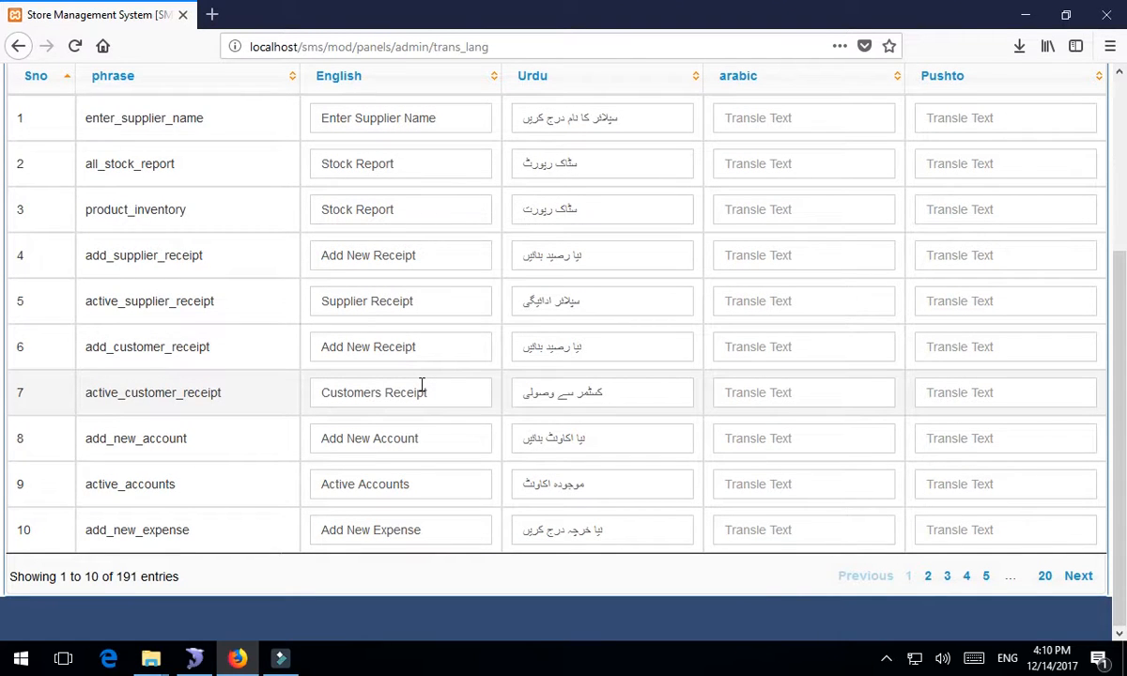
pyautogui.scroll(5, 422, 385)
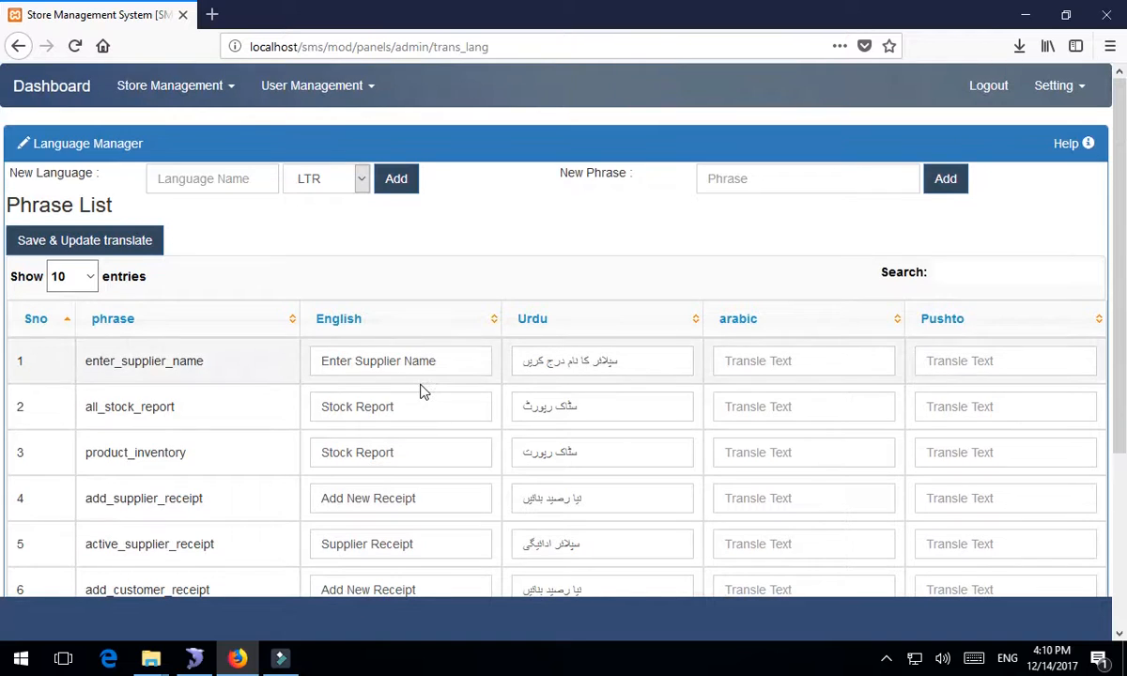
pyautogui.click(292, 258)
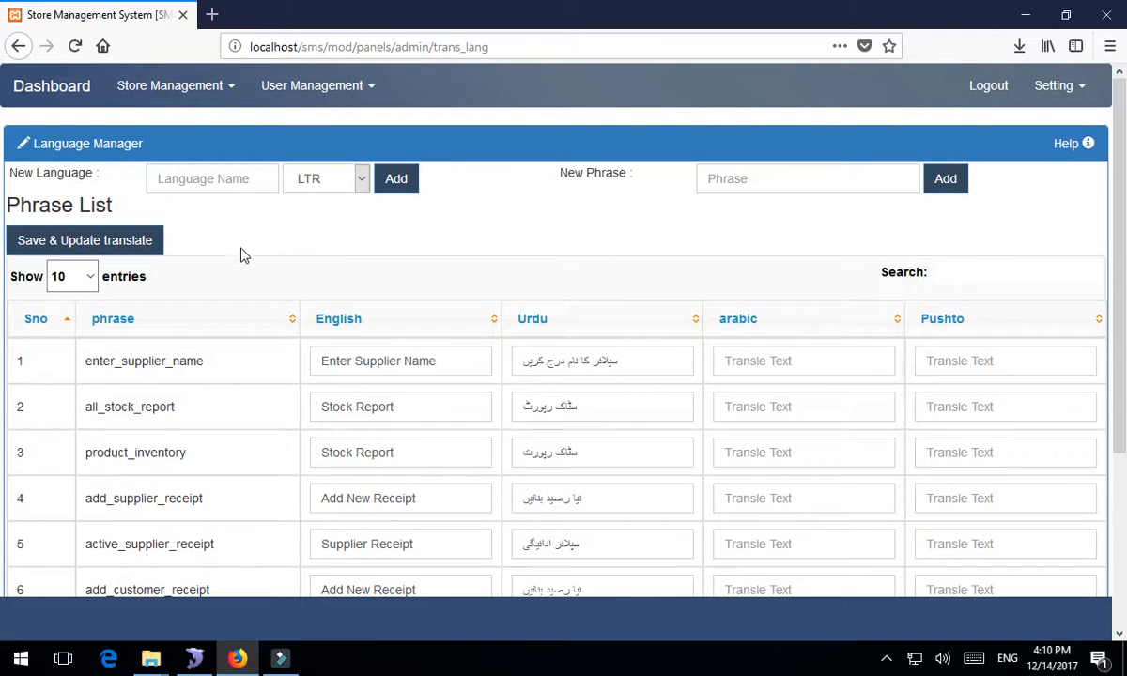
pyautogui.click(209, 182)
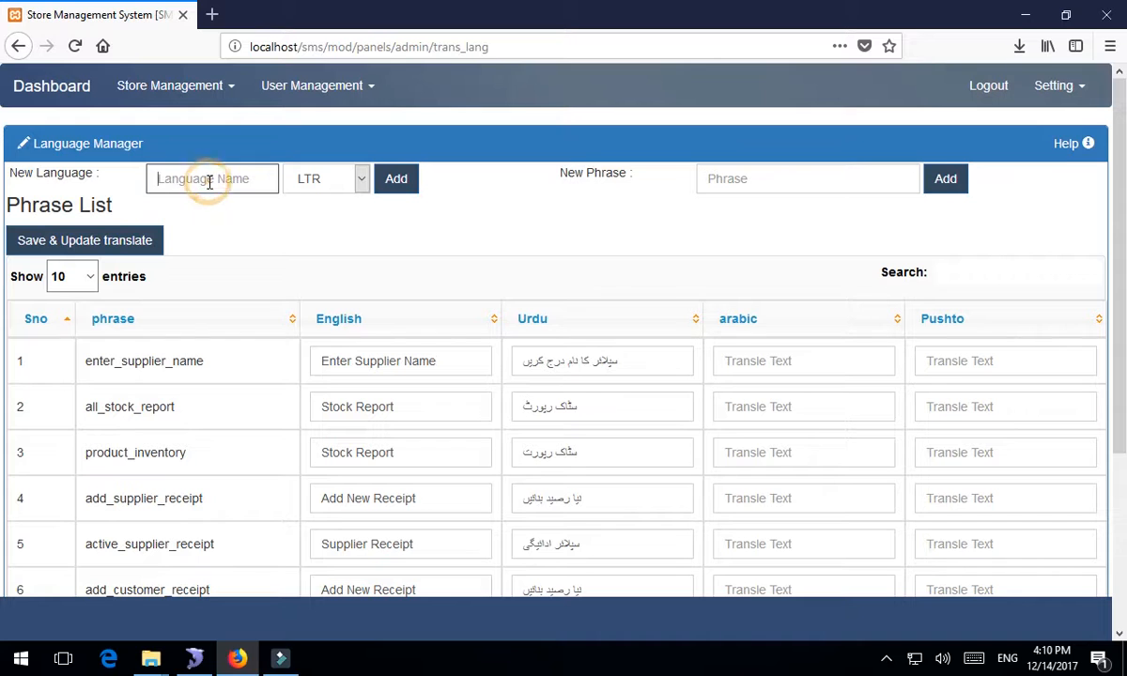
# - Sort the phrase list ascending by phrase, then by English text
pyautogui.click(122, 320)
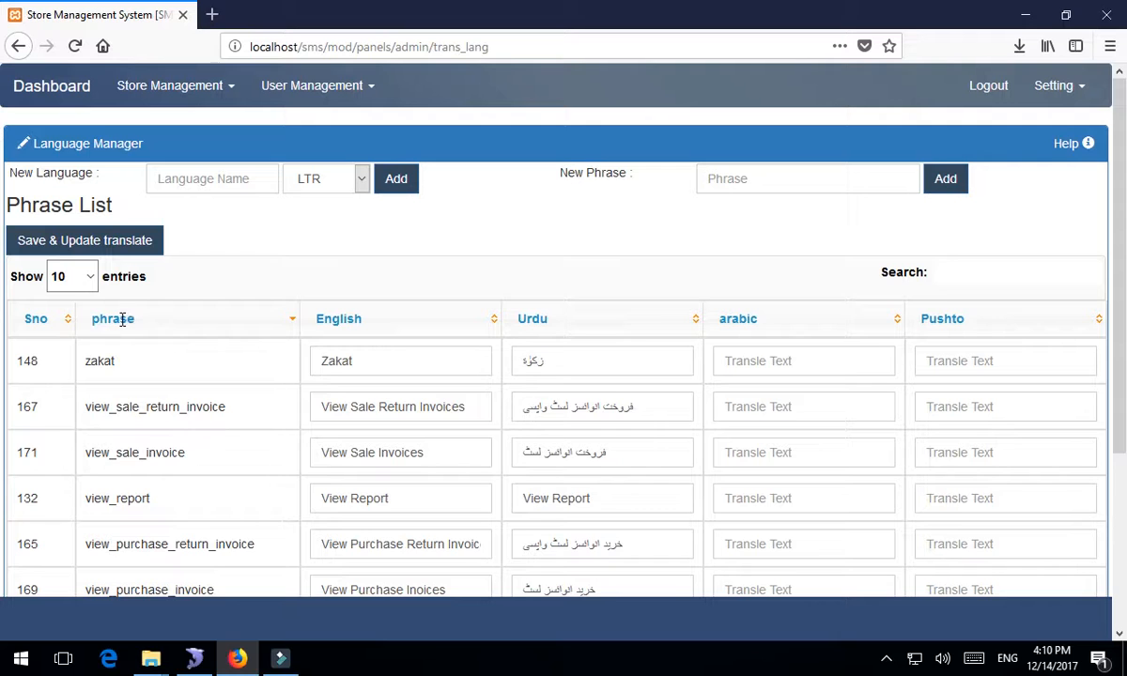
pyautogui.click(122, 320)
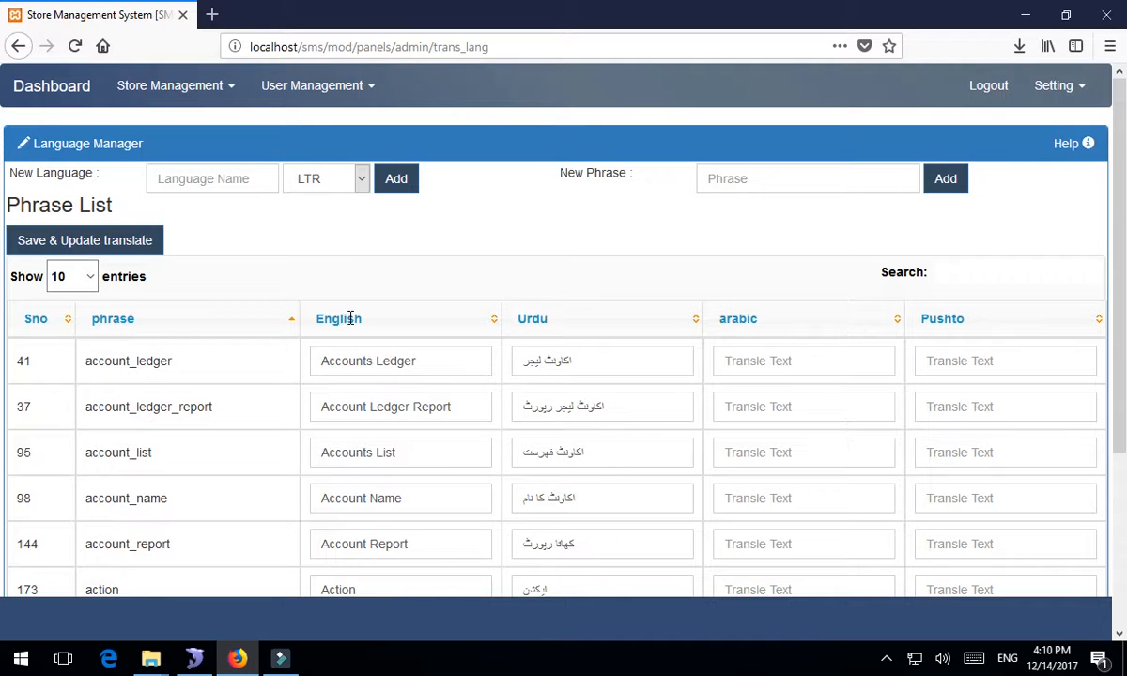
pyautogui.click(340, 319)
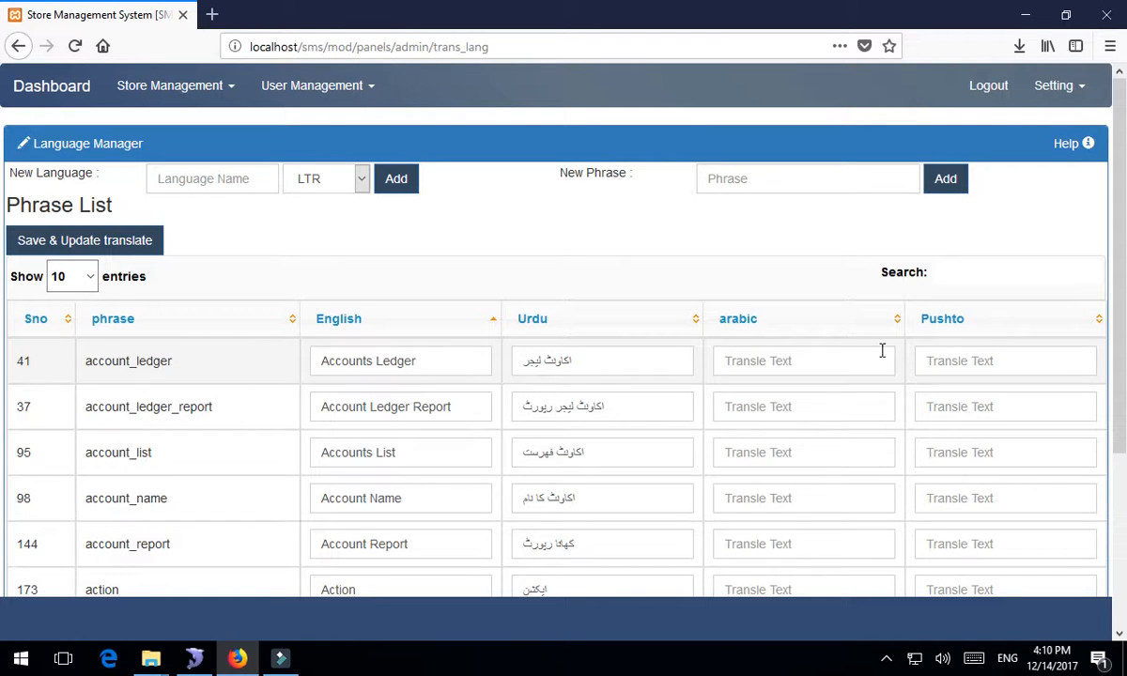
pyautogui.scroll(-1, 793, 443)
pyautogui.scroll(-4, 794, 443)
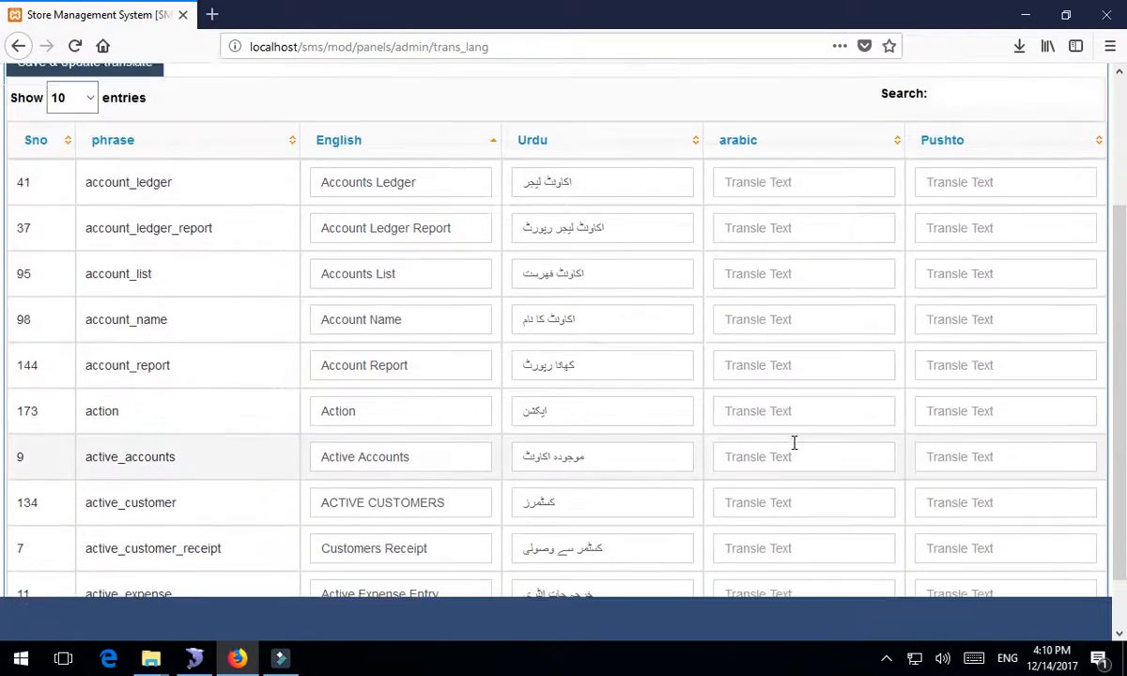
pyautogui.scroll(4, 500, 268)
pyautogui.click(233, 181)
pyautogui.click(747, 179)
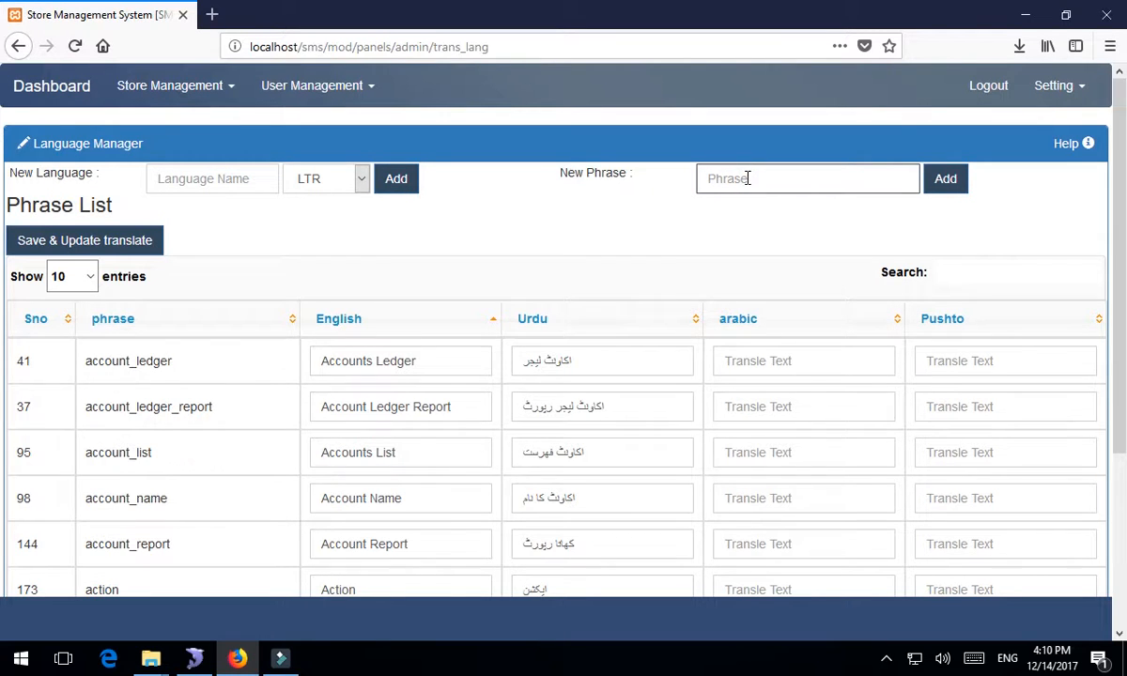
pyautogui.click(937, 365)
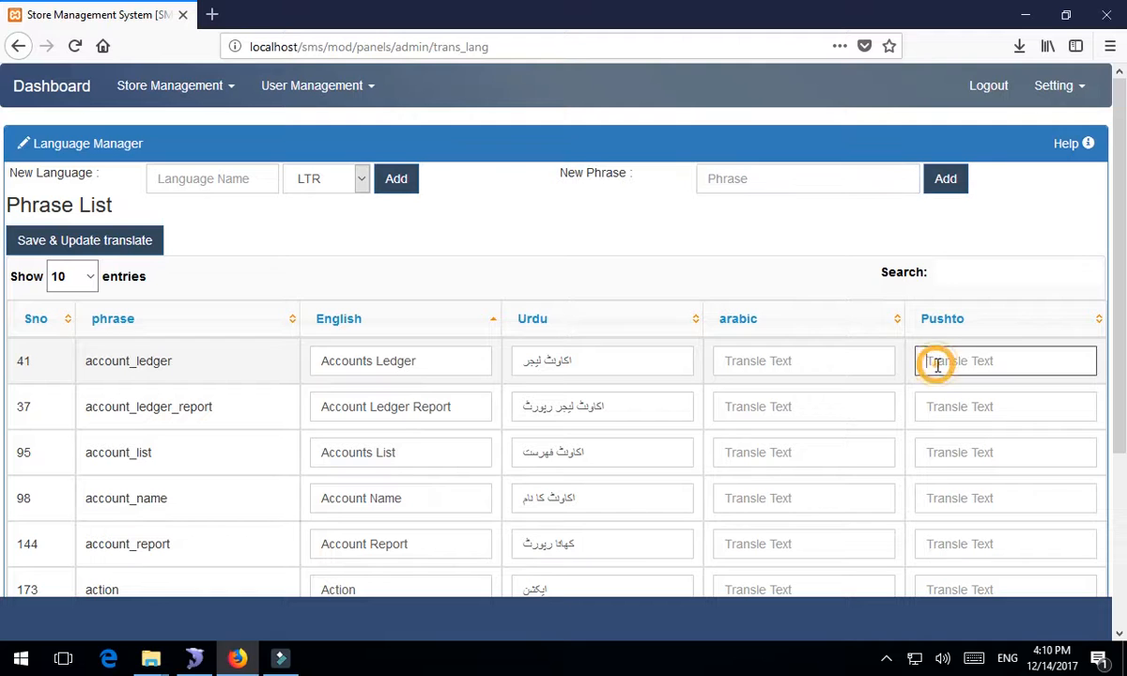
pyautogui.click(204, 177)
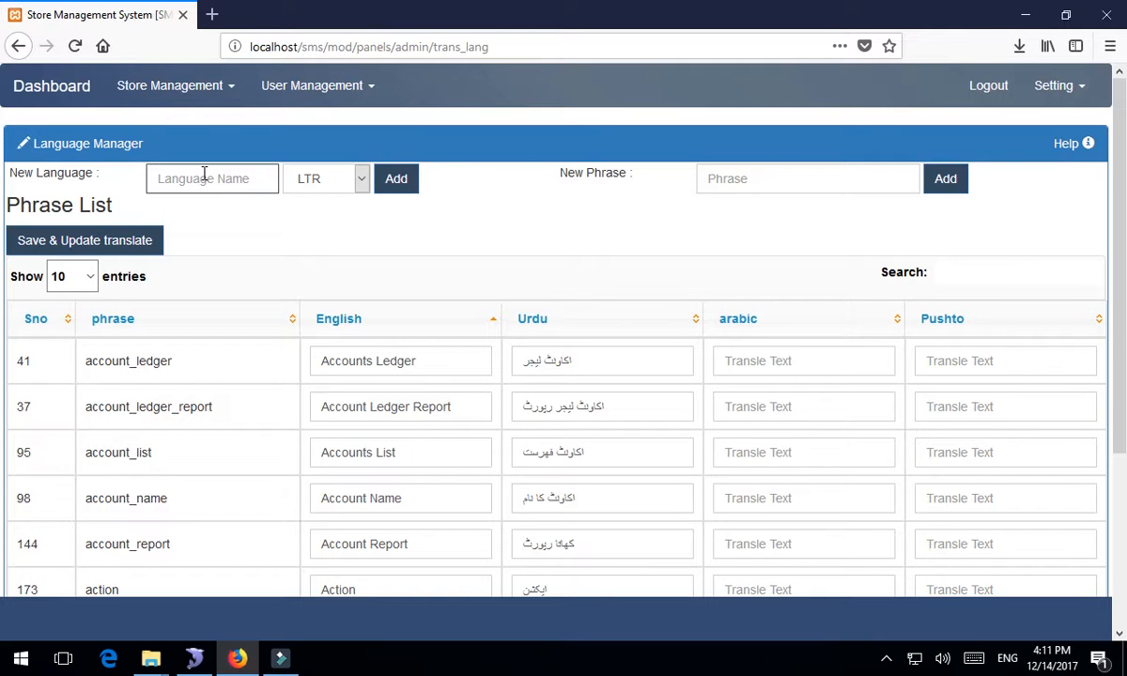
# - Add a language named 'Parsi' with RTL text direction and view its new column
pyautogui.write('Parsi')
pyautogui.click(358, 187)
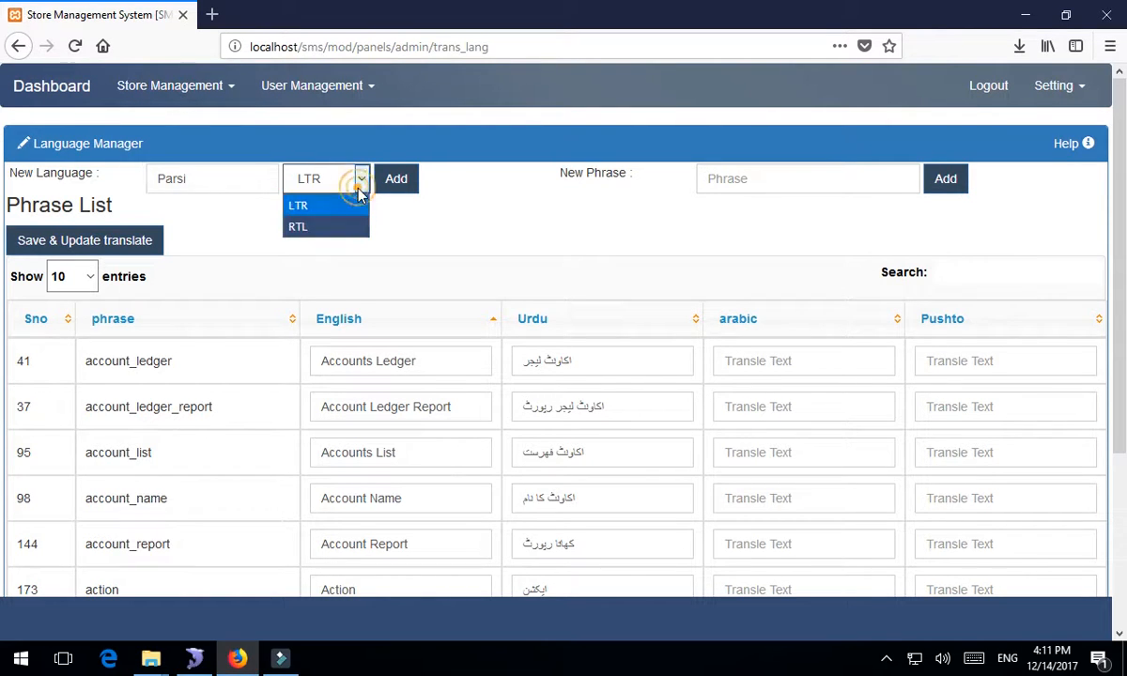
pyautogui.click(326, 237)
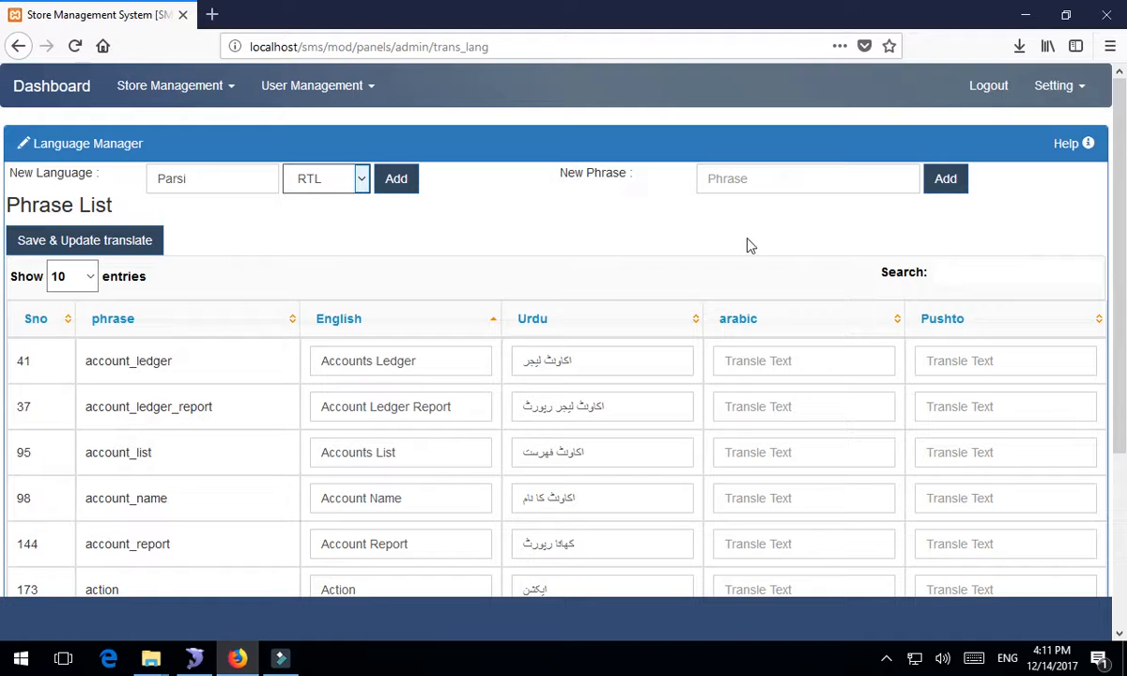
pyautogui.click(390, 187)
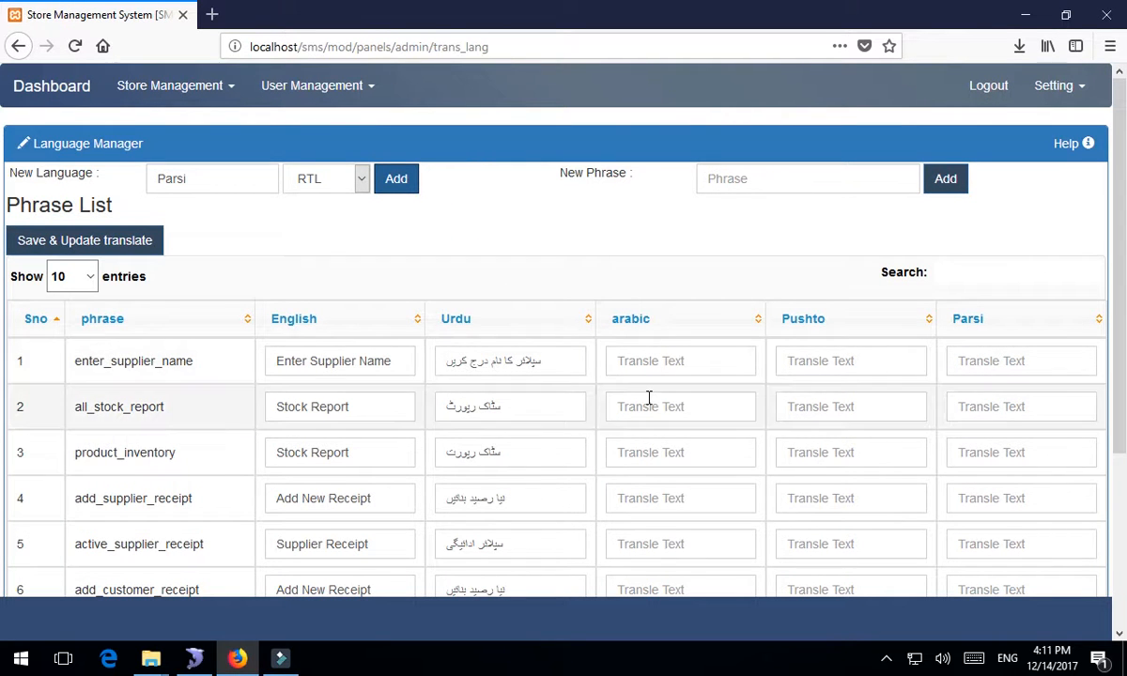
pyautogui.scroll(-3, 521, 476)
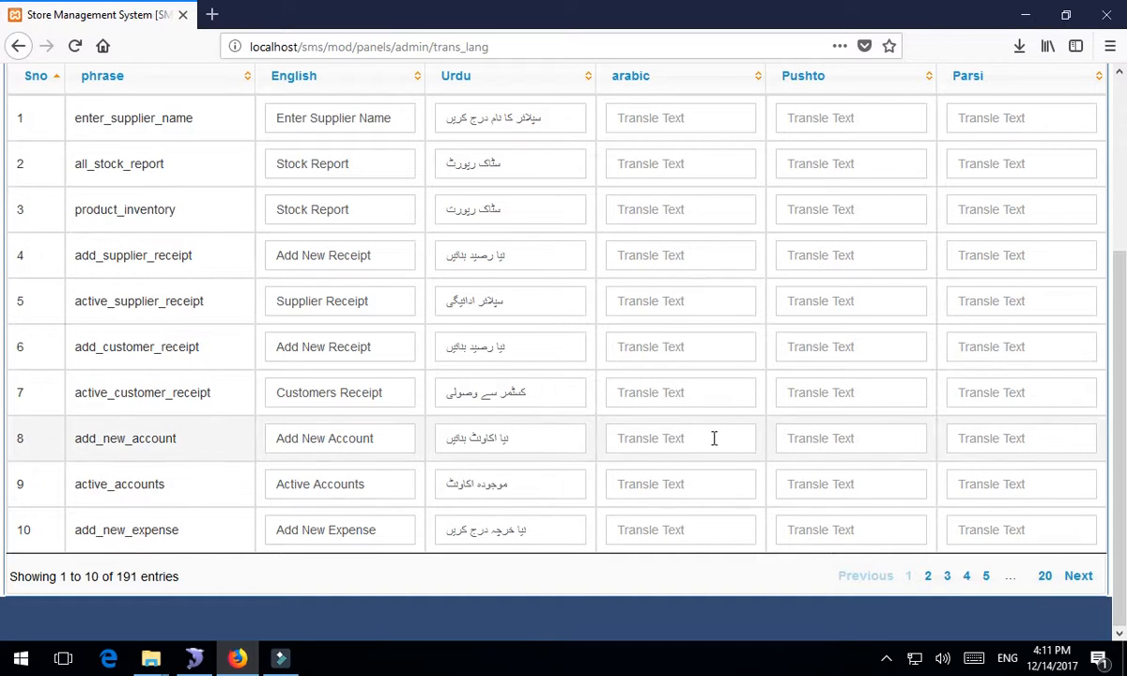
pyautogui.scroll(3, 685, 427)
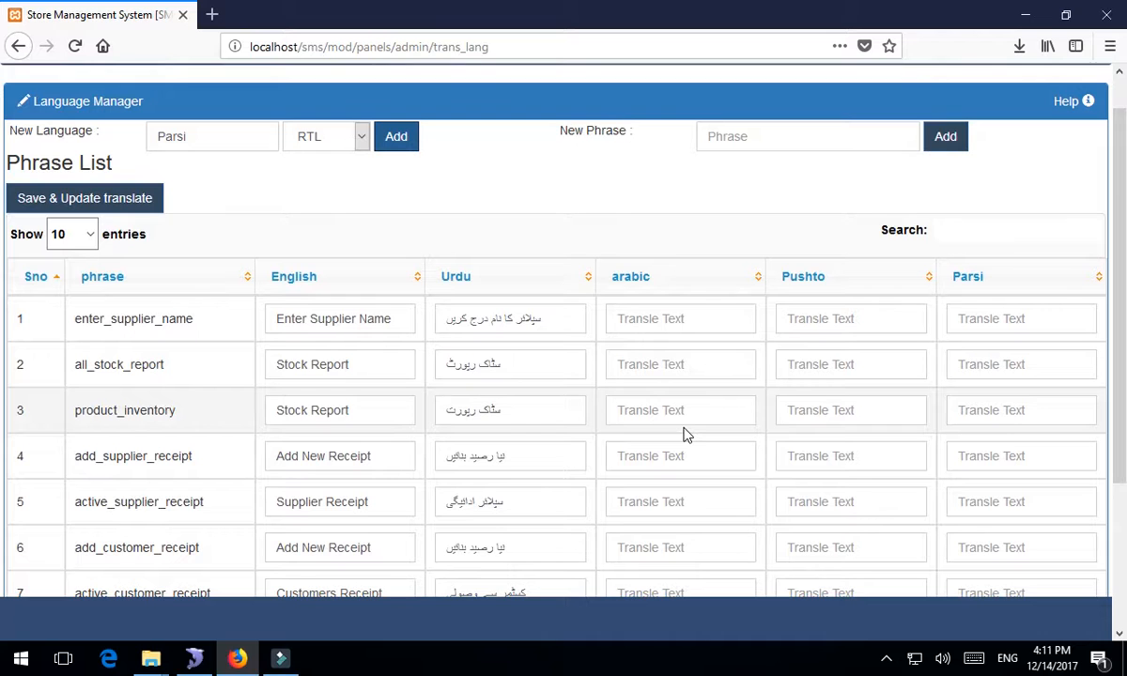
pyautogui.scroll(-2, 684, 433)
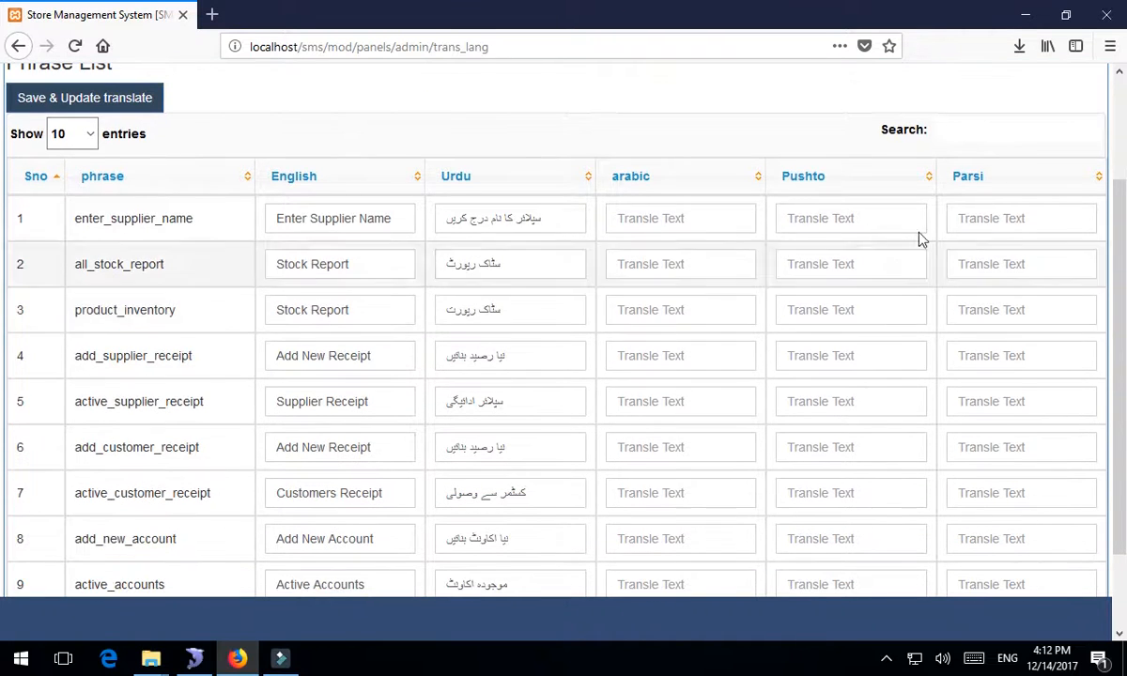
# - Switch the Windows keyboard input to Urdu for row 1's Parsi field
pyautogui.click(966, 217)
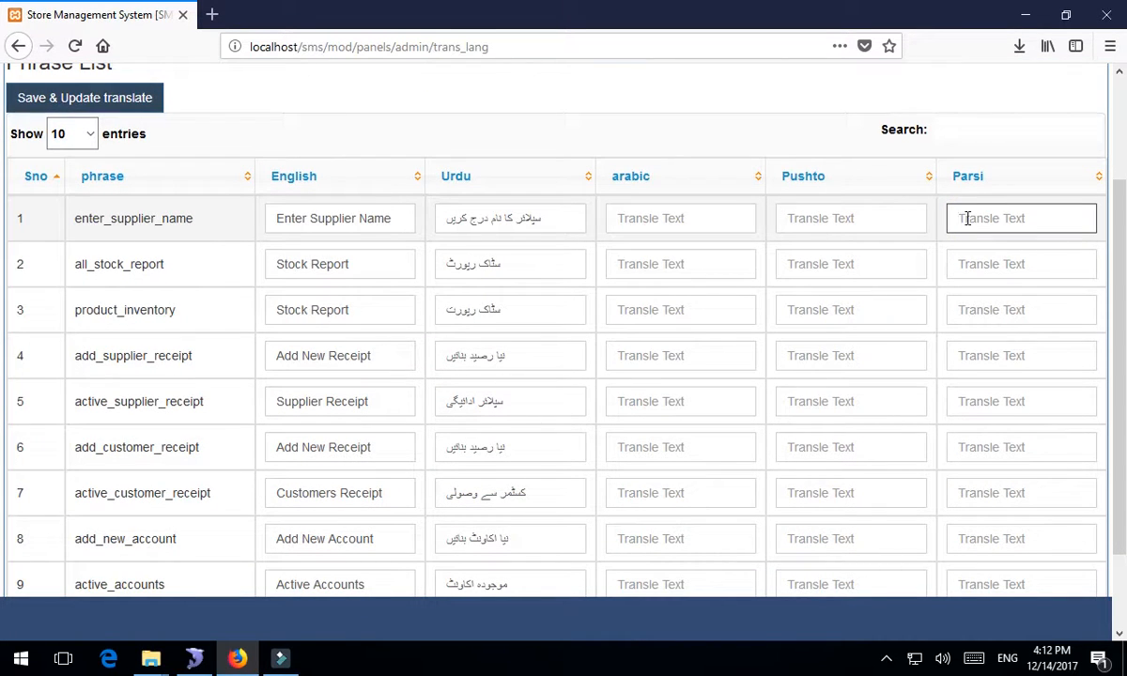
pyautogui.click(1007, 659)
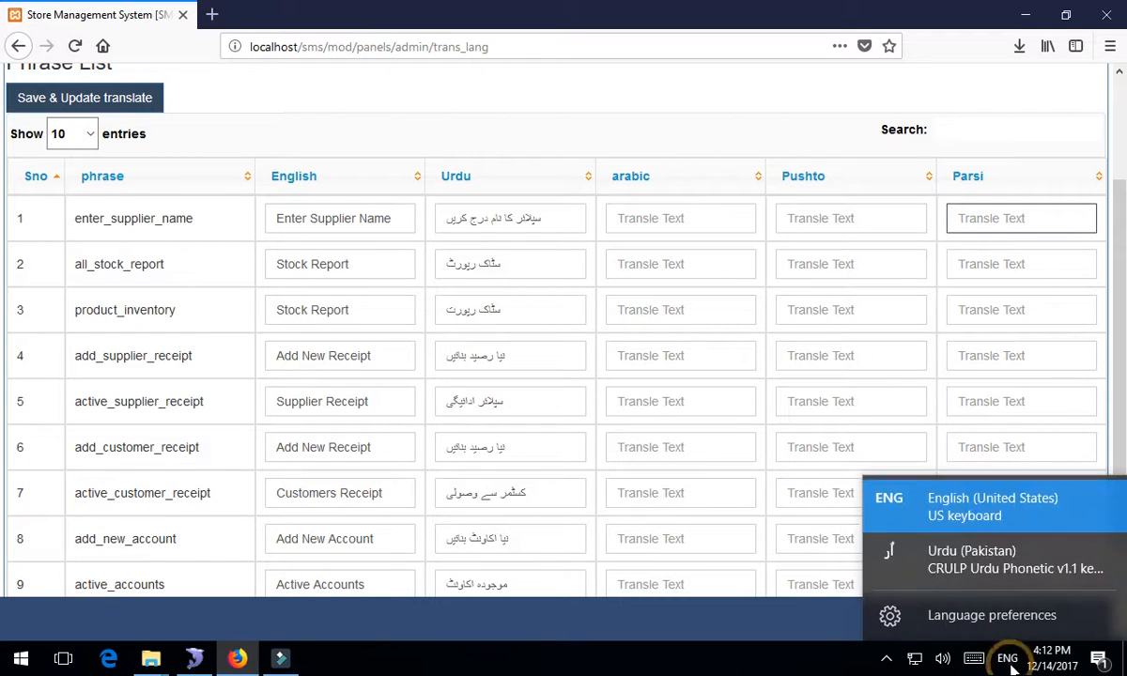
pyautogui.click(981, 561)
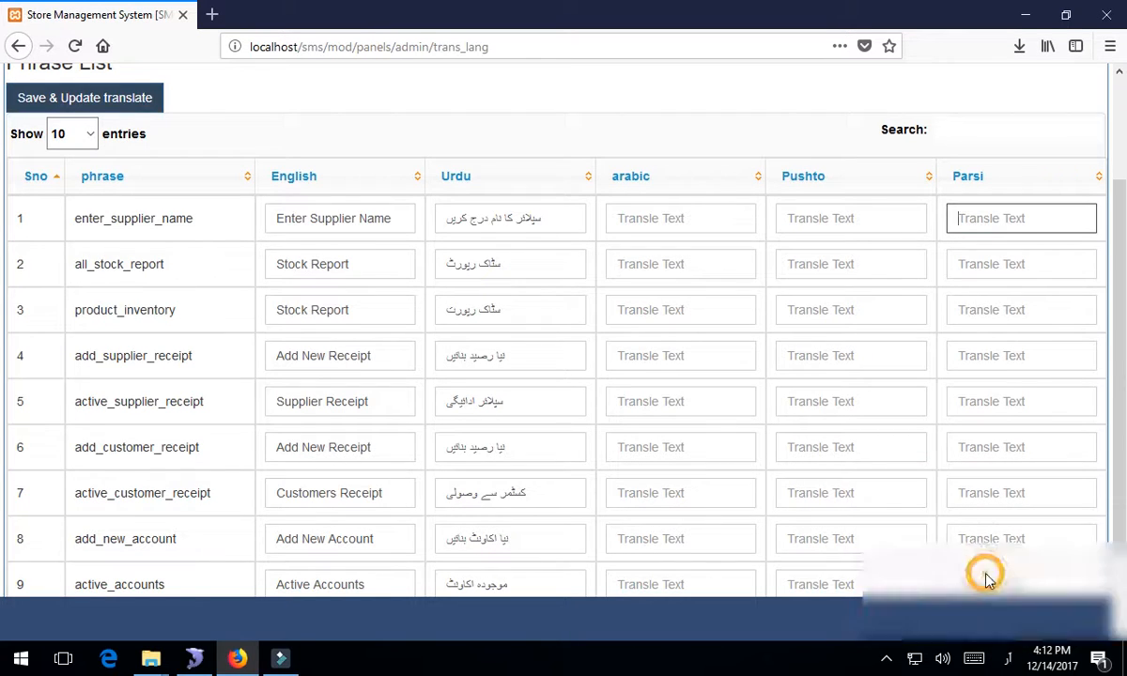
pyautogui.click(977, 222)
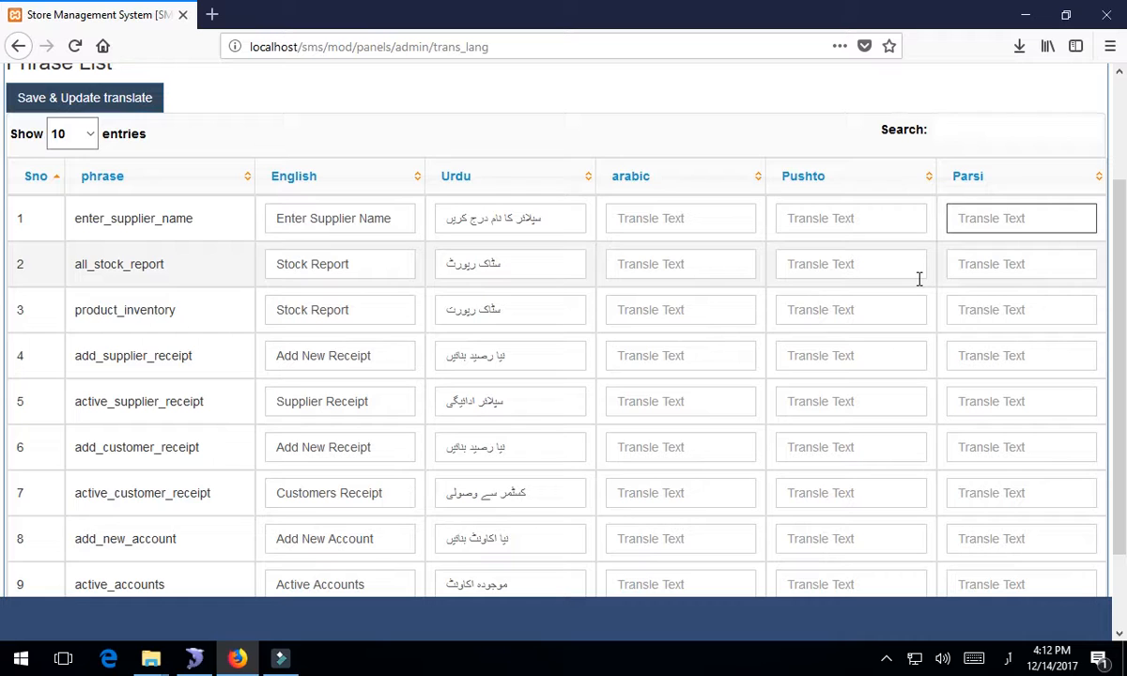
# - Type the Parsi translation for enter_supplier_name, correcting mistyped characters
pyautogui.write('مح')
pyautogui.press('BackSpace')
pyautogui.press('BackSpace')
pyautogui.write('د سپلء')
pyautogui.write('ر')
pyautogui.press('BackSpace')
pyautogui.press('BackSpace')
pyautogui.write('یر نوم بدل کڑی')
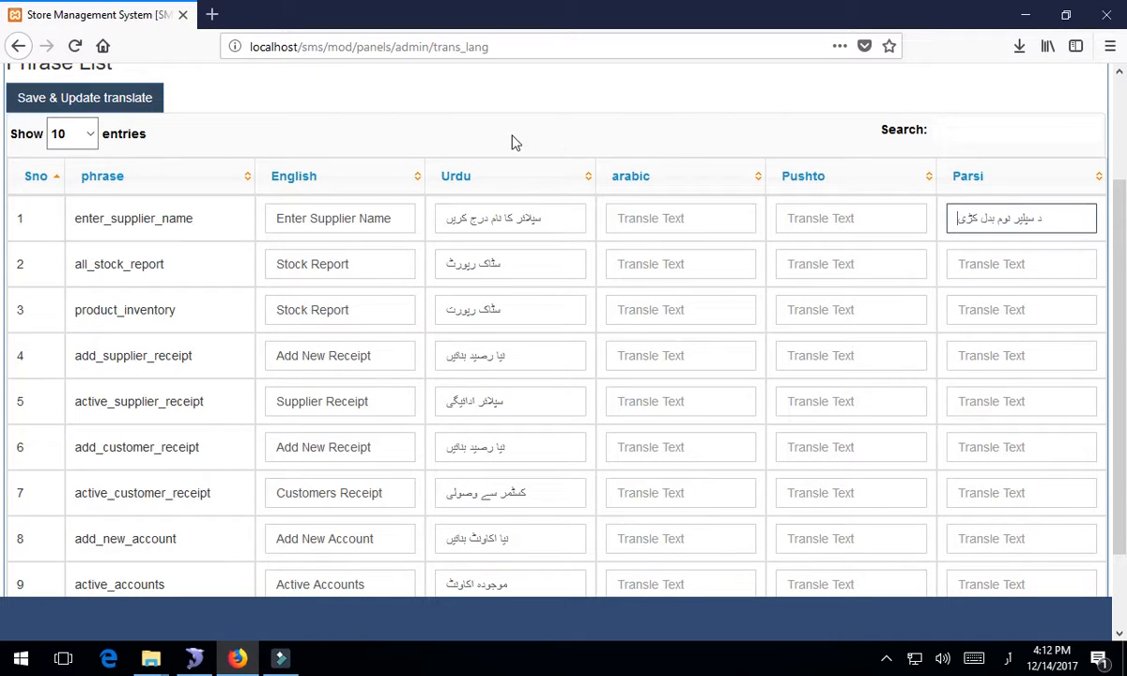
# - Save and update the Parsi translation, verify row 1, and return to the dashboard
pyautogui.click(121, 106)
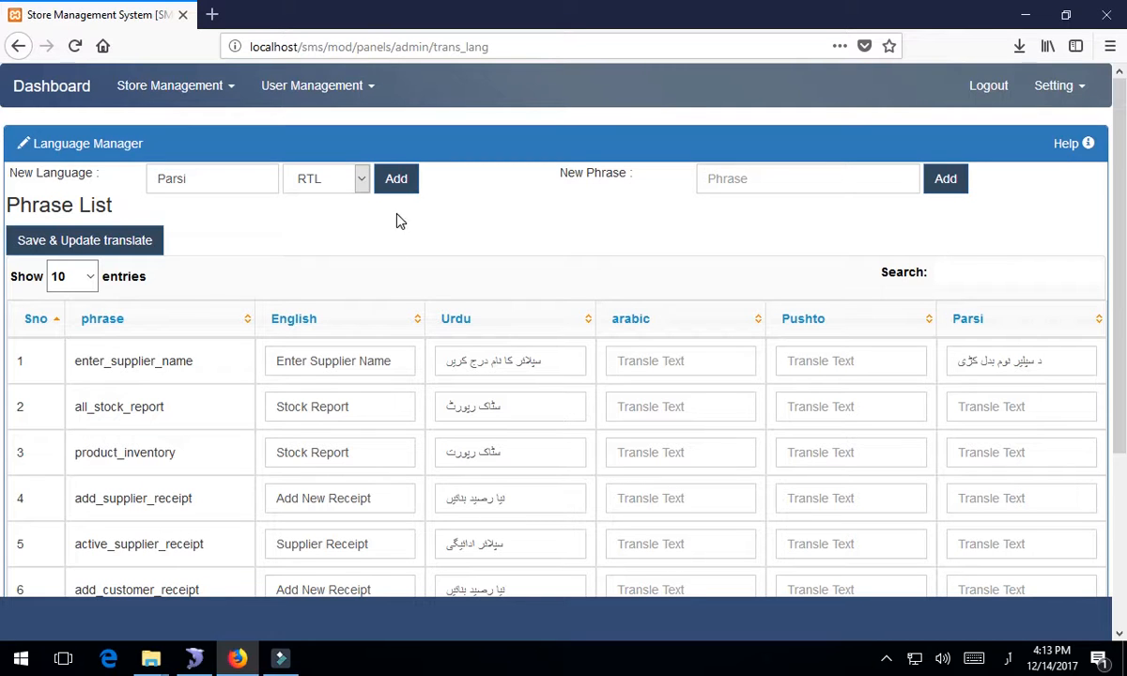
pyautogui.click(1053, 364)
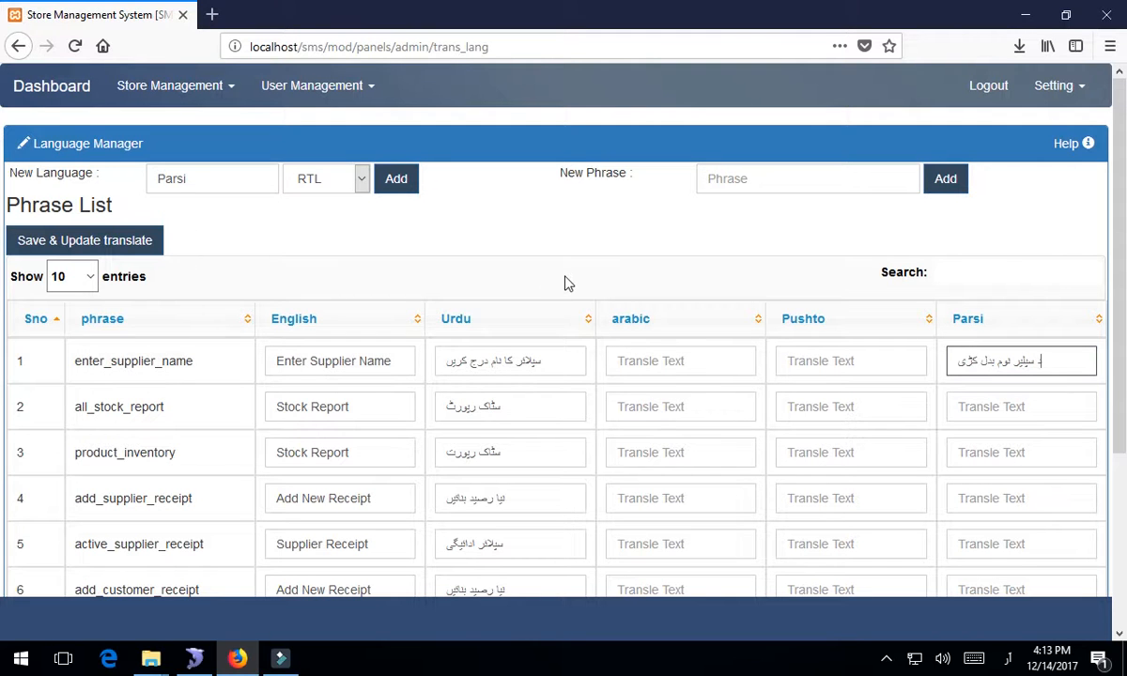
pyautogui.scroll(-3, 566, 282)
pyautogui.scroll(3, 566, 278)
pyautogui.click(52, 85)
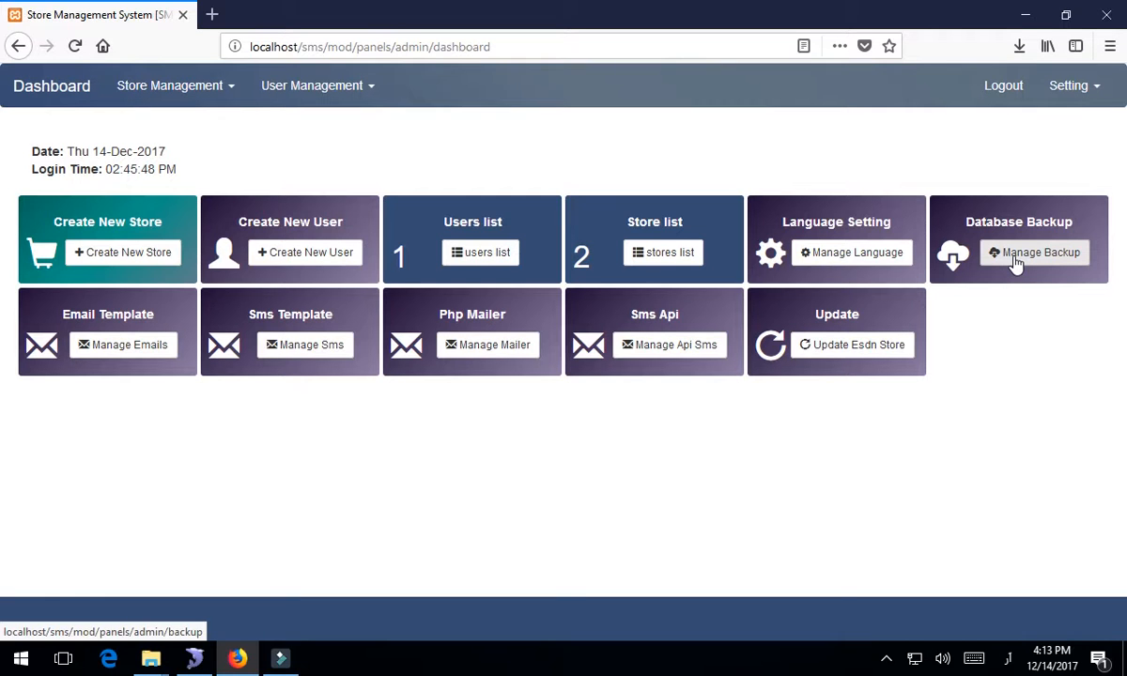
# - Create a new database backup, dbbackup_14-Dec-2017_12_14 pm.sql, from Manage Backup
pyautogui.click(1016, 260)
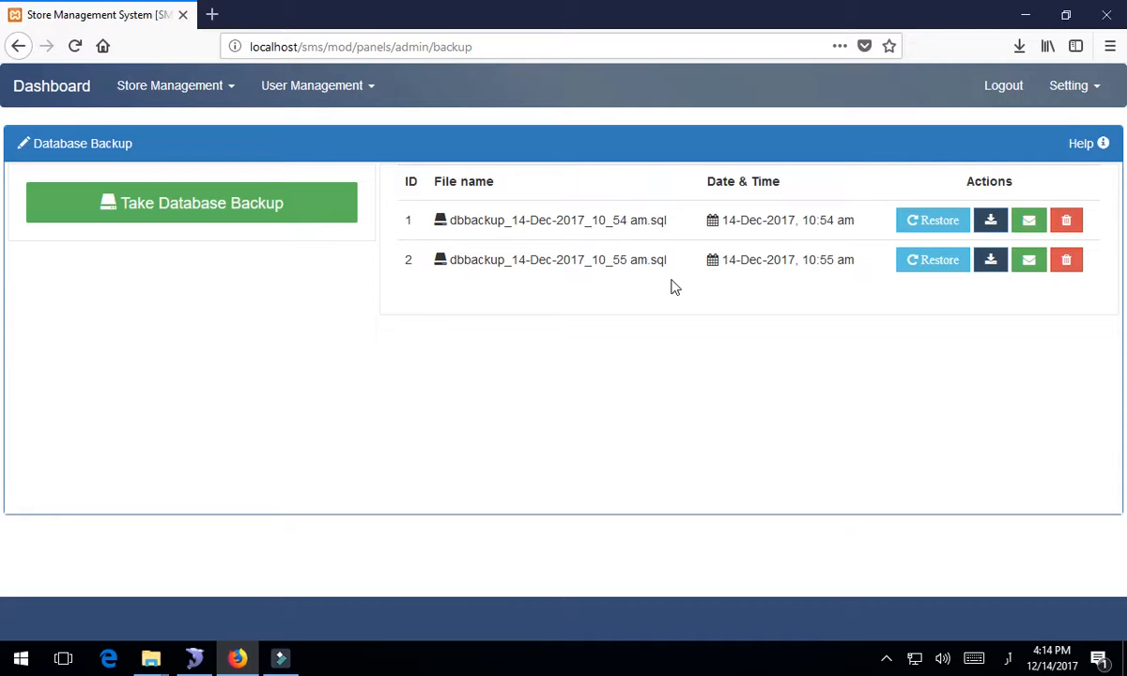
pyautogui.click(222, 215)
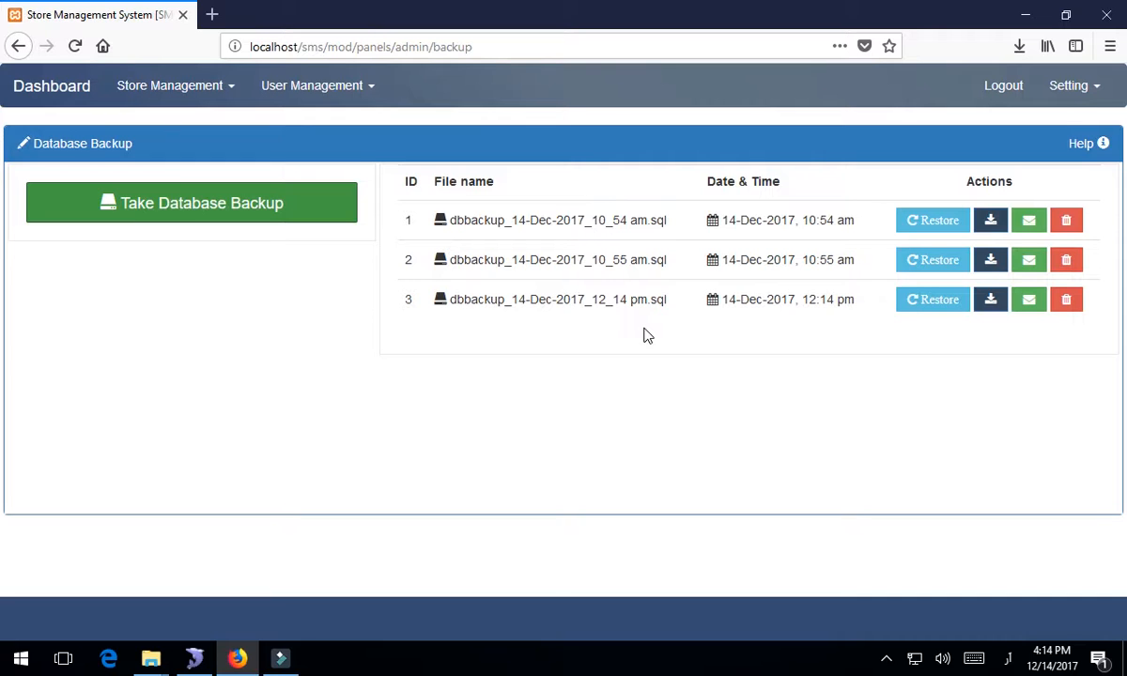
# - Set the keyboard input to English (United States) and go to the admin Dashboard
pyautogui.click(1005, 660)
pyautogui.click(965, 518)
pyautogui.click(71, 93)
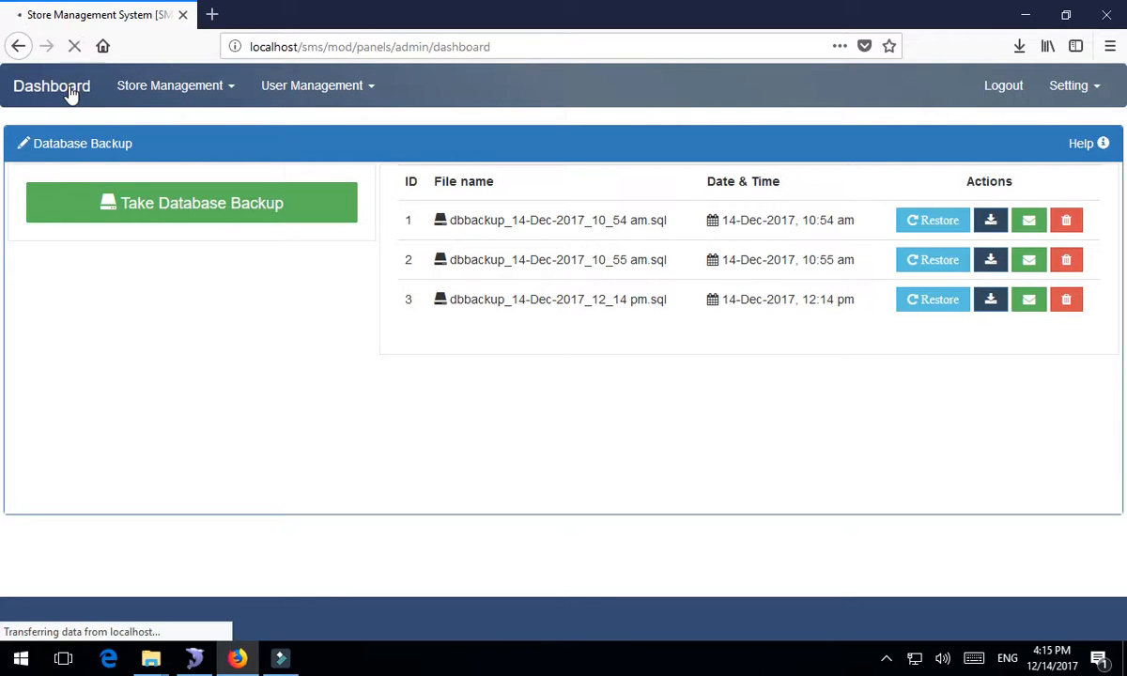